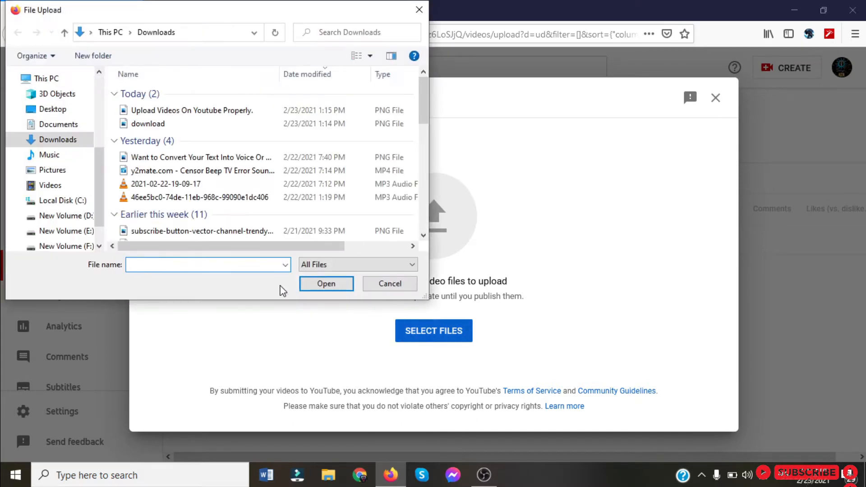
Choose the video file My Videowallpaperc from the Filmora 2 OK folder on New Volume (E:) for upload.
{"action": "left_click", "coordinate": [81, 231]}
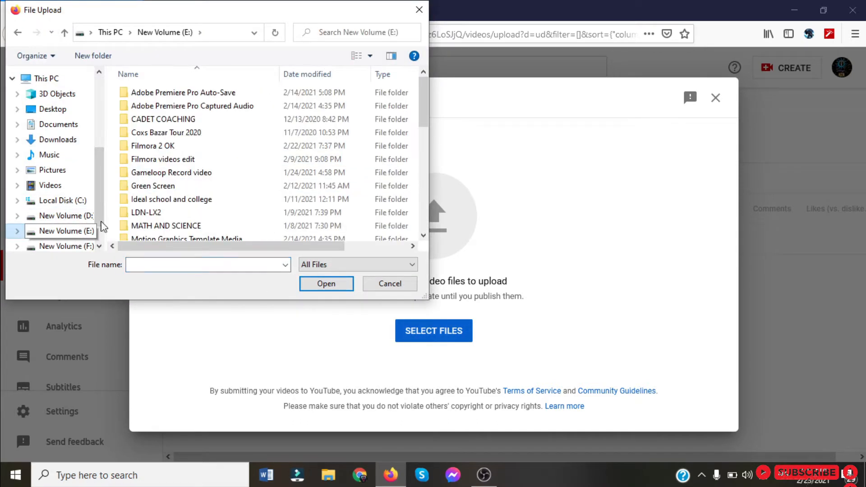
{"action": "left_click", "coordinate": [176, 152]}
{"action": "double_click", "coordinate": [176, 152]}
{"action": "scroll", "coordinate": [228, 186], "scroll_direction": "down", "scroll_amount": 3}
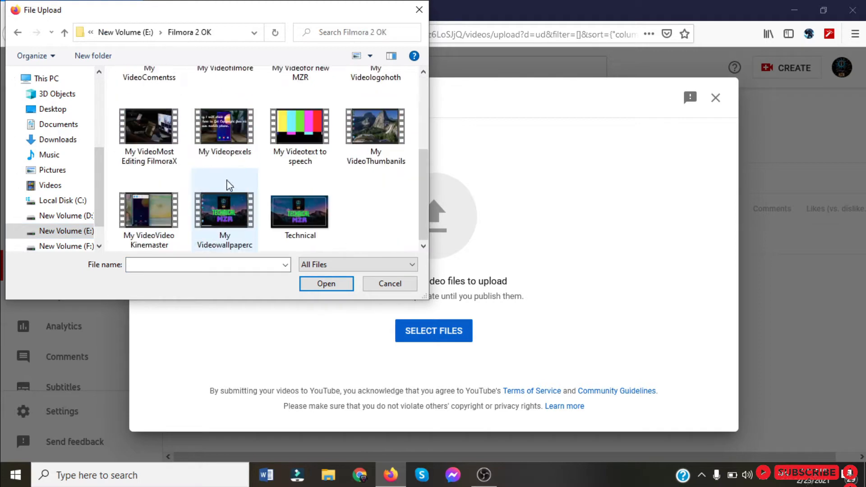
{"action": "left_click", "coordinate": [213, 233]}
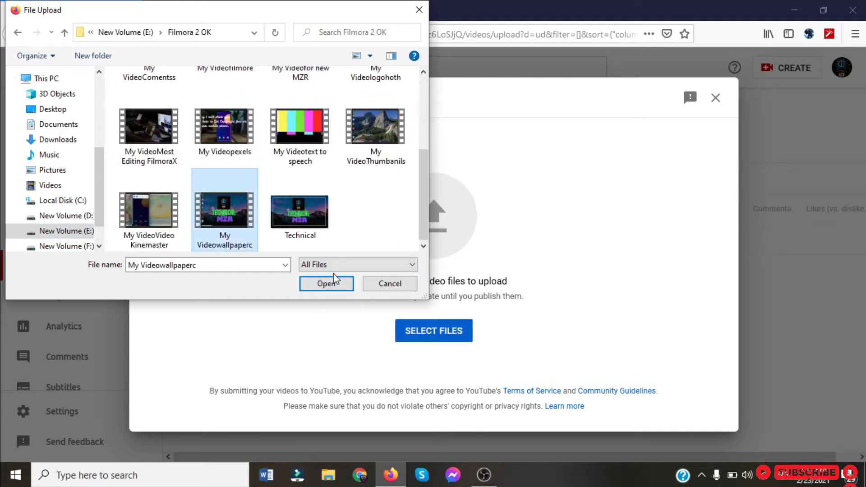
{"action": "left_click", "coordinate": [326, 284]}
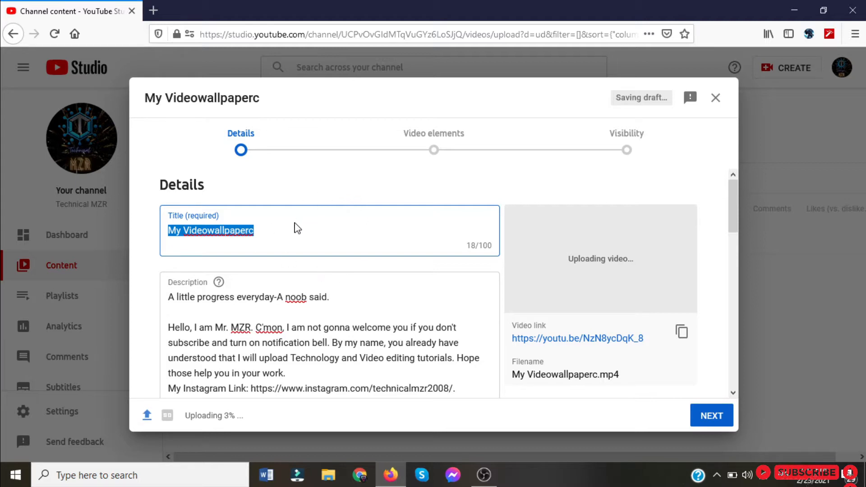
Replace the video title with "How to Upload Videos On Youtube Properly.| Step By Step In English".
{"action": "type", "text": "H"}
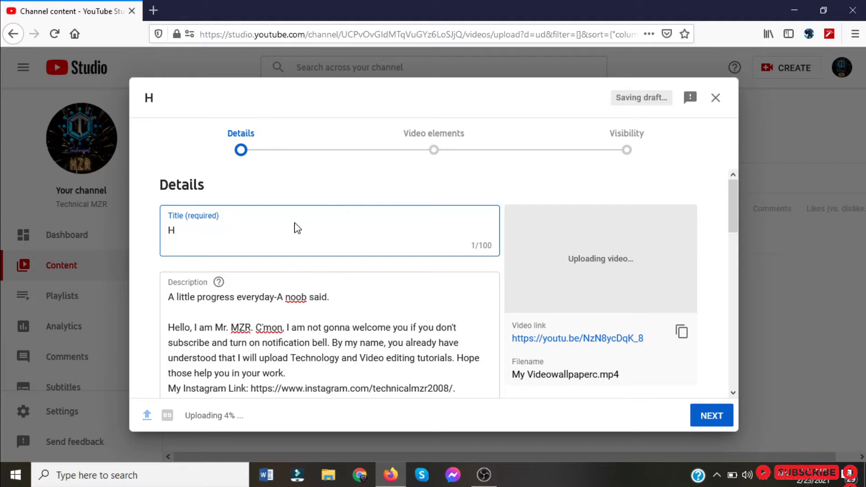
{"action": "type", "text": "ow to Up"}
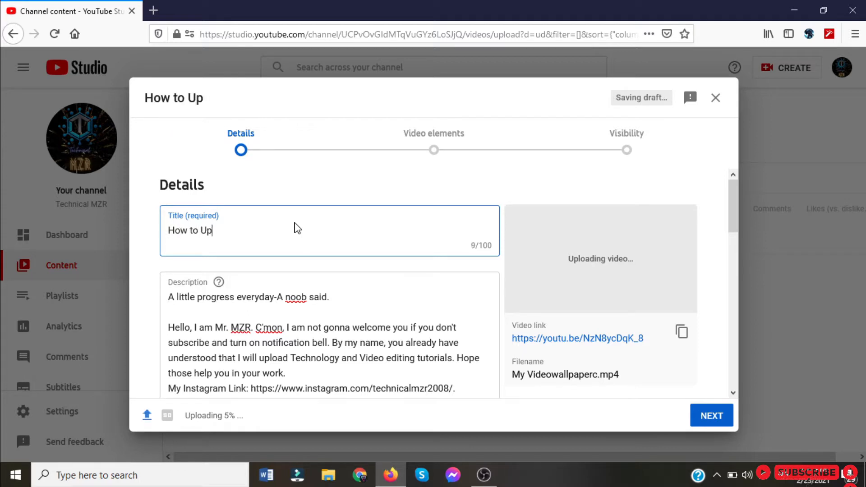
{"action": "type", "text": "load V"}
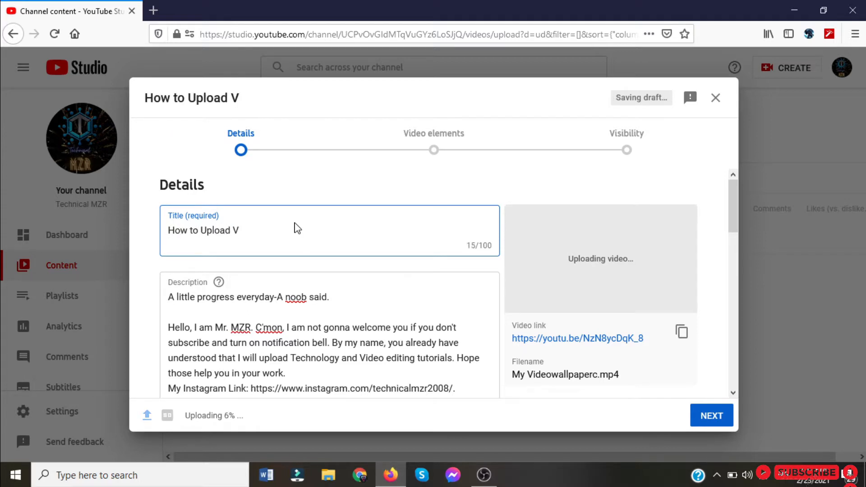
{"action": "type", "text": "ideos O"}
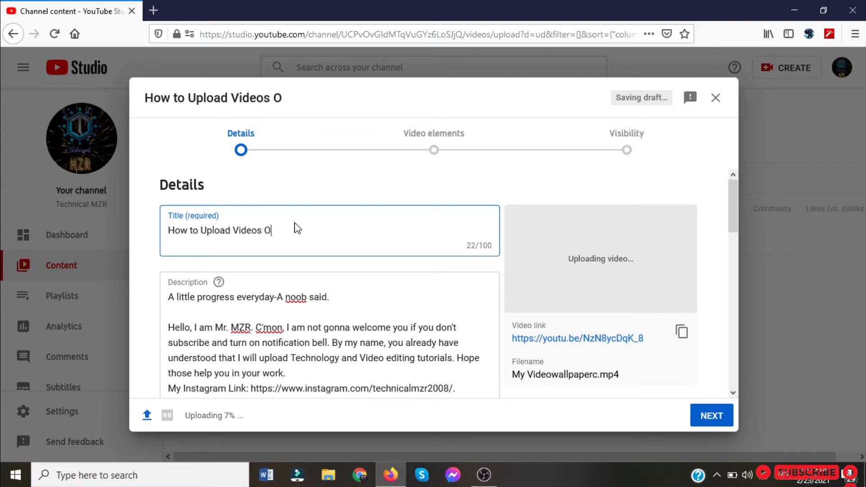
{"action": "type", "text": "n Your"}
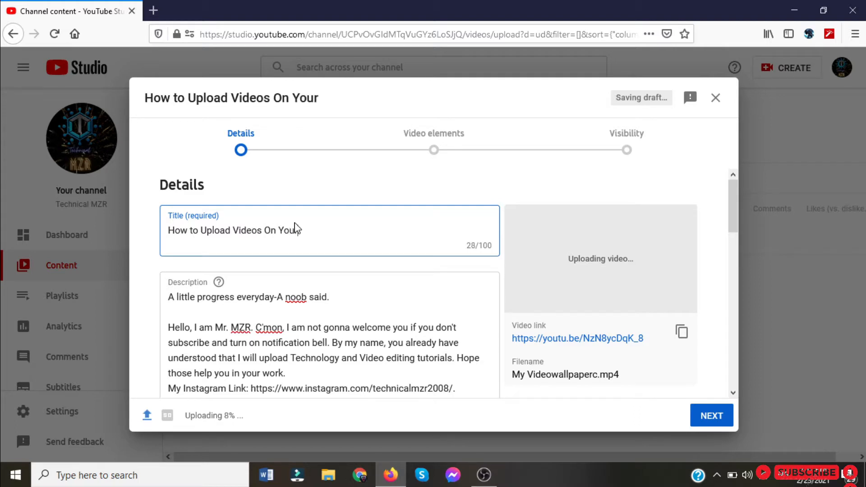
{"action": "key", "text": "BackSpace"}
{"action": "type", "text": "tube "}
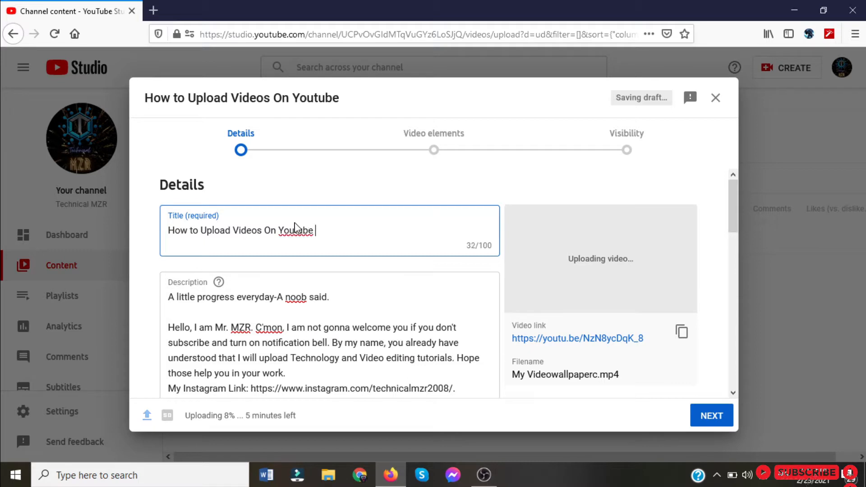
{"action": "type", "text": "Proper"}
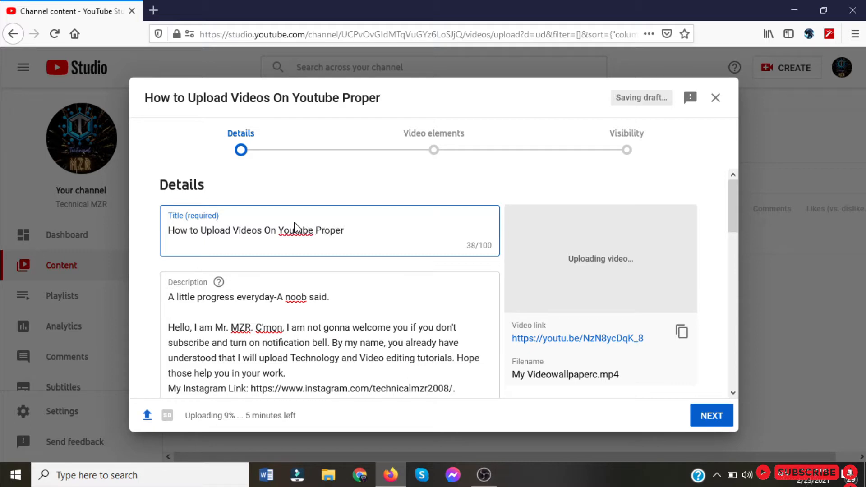
{"action": "type", "text": "ly"}
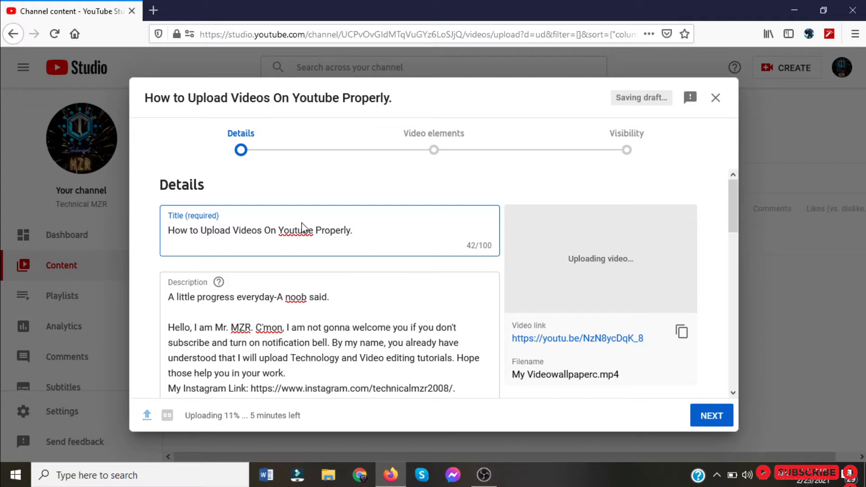
{"action": "type", "text": ". Step By "}
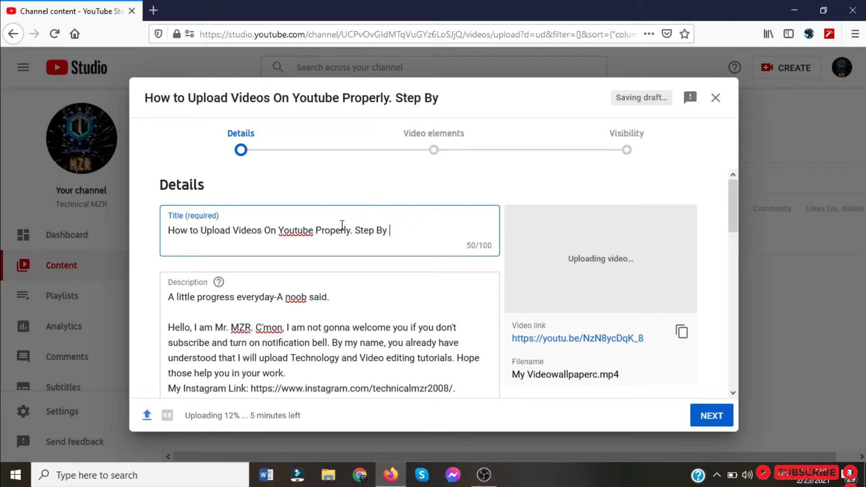
{"action": "type", "text": "Step I"}
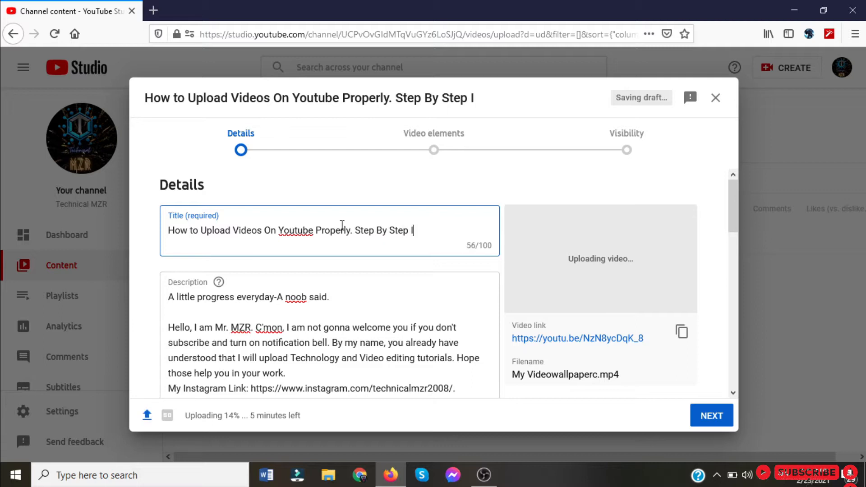
{"action": "type", "text": "n English"}
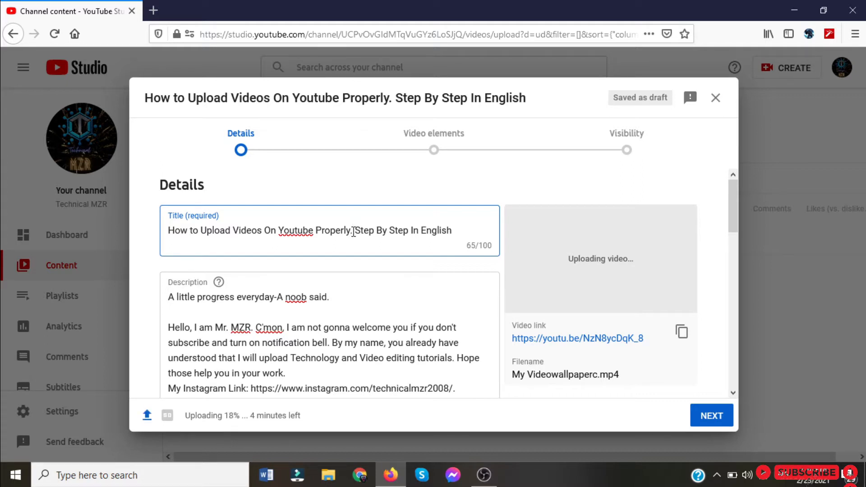
{"action": "type", "text": "|"}
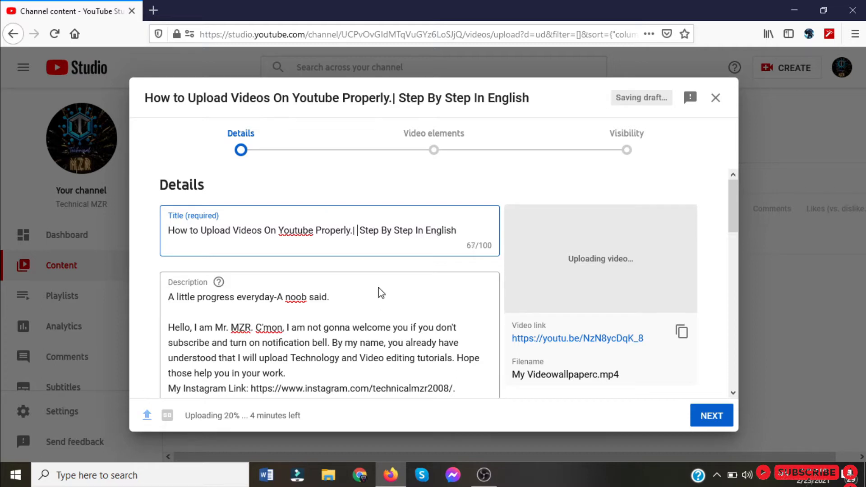
{"action": "key", "text": "BackSpace"}
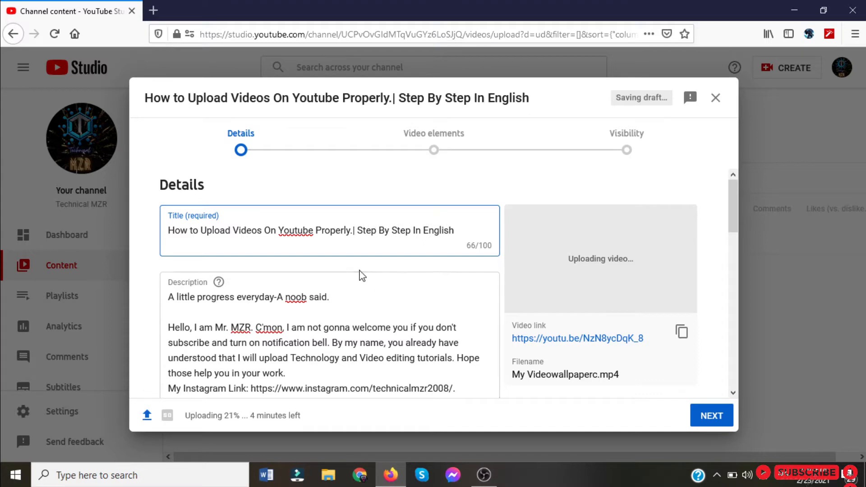
Copy the full video title into the beginning of the description, followed by a blank line before the existing text.
{"action": "scroll", "coordinate": [357, 270], "scroll_direction": "down", "scroll_amount": 2}
{"action": "scroll", "coordinate": [293, 211], "scroll_direction": "up", "scroll_amount": 2}
{"action": "left_click_drag", "start_coordinate": [169, 229], "coordinate": [424, 241]}
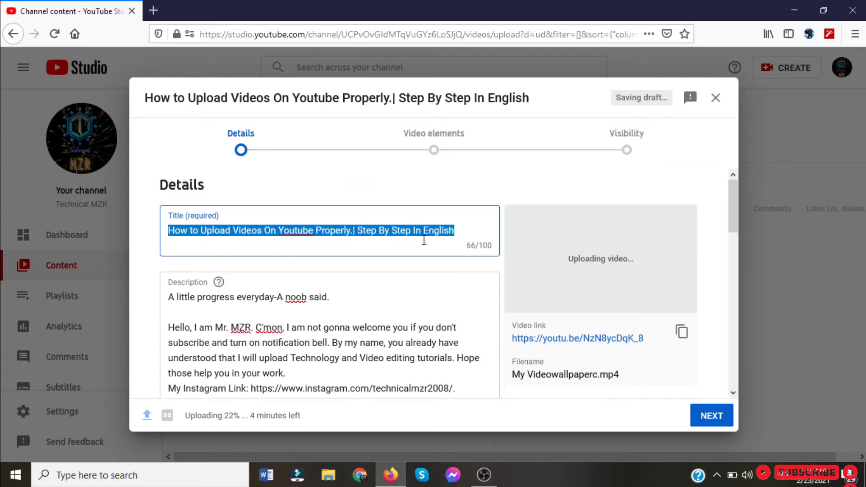
{"action": "right_click", "coordinate": [398, 232]}
{"action": "left_click", "coordinate": [442, 272]}
{"action": "left_click", "coordinate": [170, 298]}
{"action": "right_click", "coordinate": [170, 298]}
{"action": "left_click", "coordinate": [197, 352]}
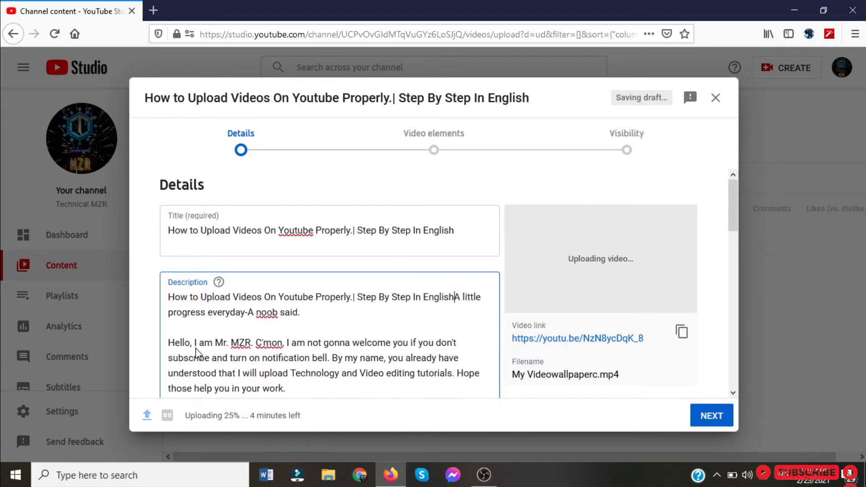
{"action": "key", "text": "Return"}
{"action": "key", "text": "Return"}
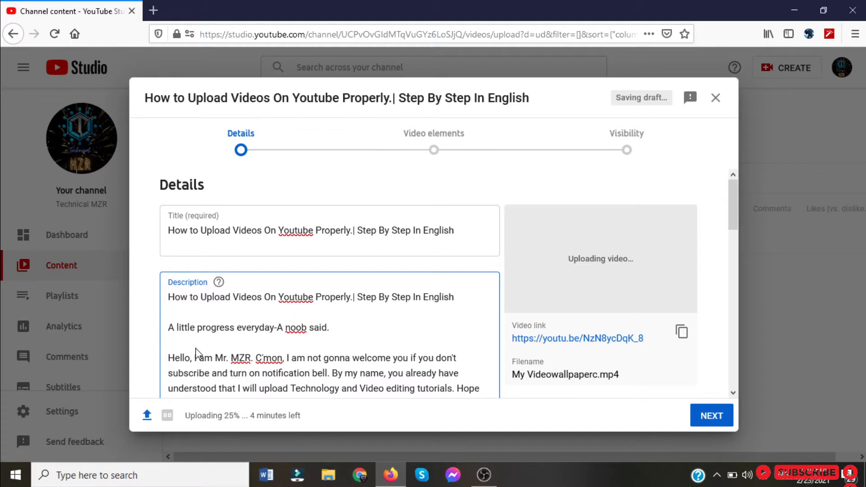
Upload the PNG image "Upload Videos On Youtube Properly." from the Downloads folder as the video's thumbnail.
{"action": "scroll", "coordinate": [145, 348], "scroll_direction": "down", "scroll_amount": 1}
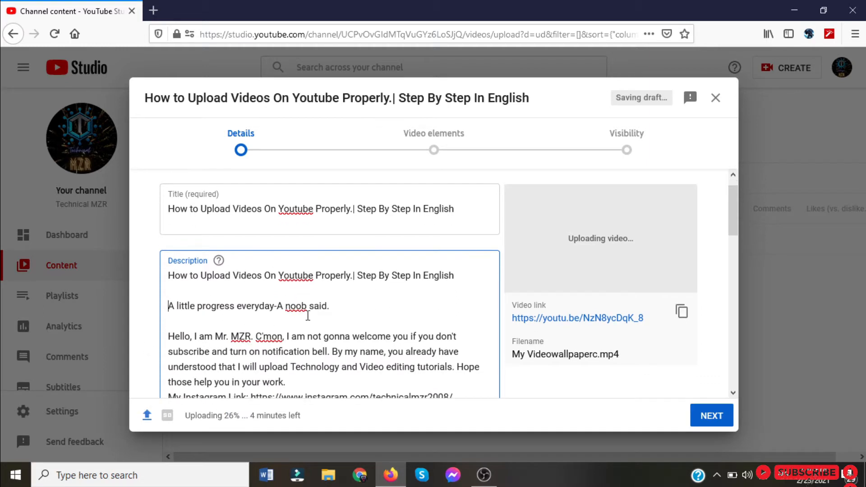
{"action": "scroll", "coordinate": [308, 316], "scroll_direction": "down", "scroll_amount": 5}
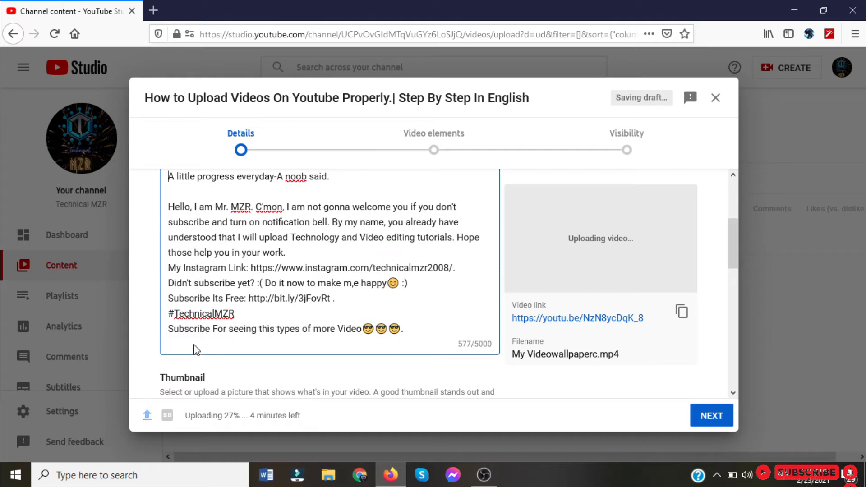
{"action": "scroll", "coordinate": [195, 350], "scroll_direction": "down", "scroll_amount": 5}
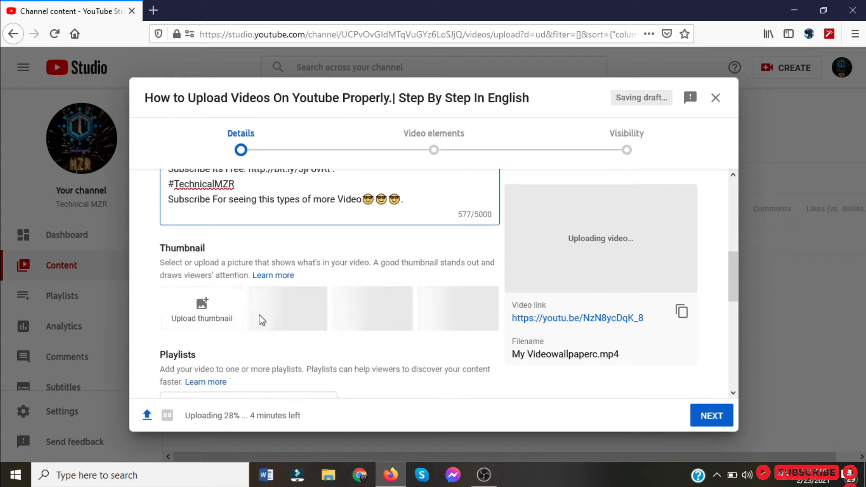
{"action": "left_click", "coordinate": [194, 307]}
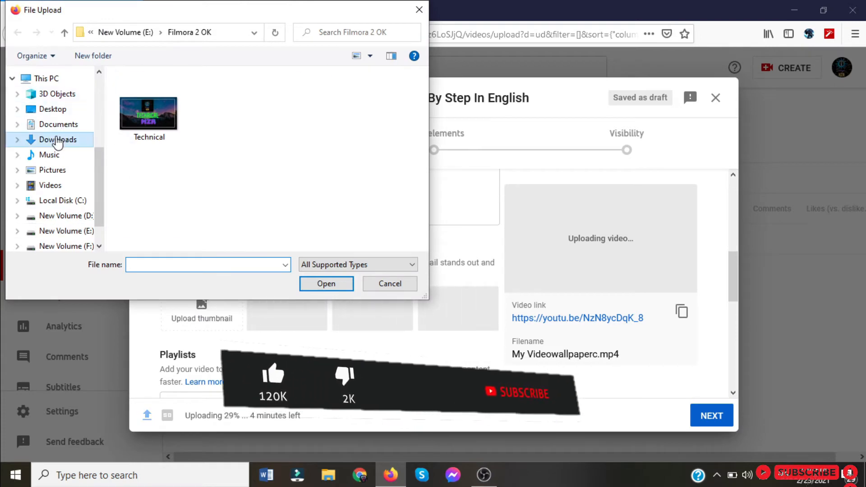
{"action": "left_click", "coordinate": [58, 139]}
{"action": "left_click", "coordinate": [153, 111]}
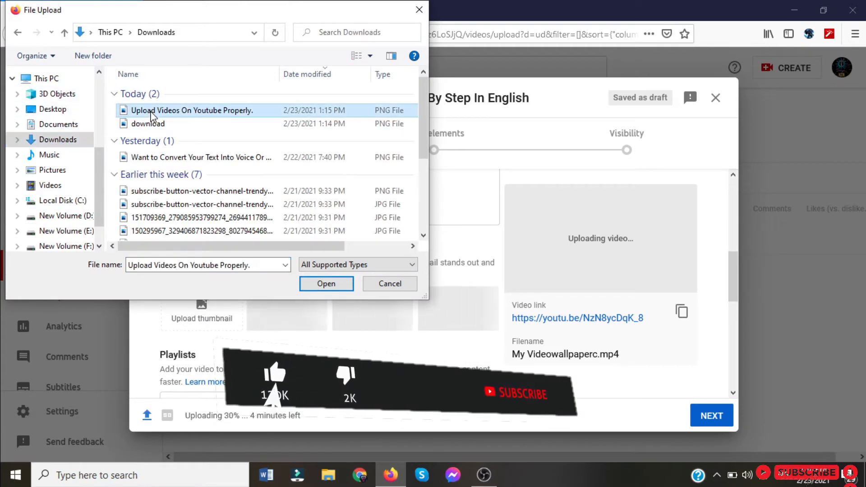
{"action": "left_click", "coordinate": [311, 284]}
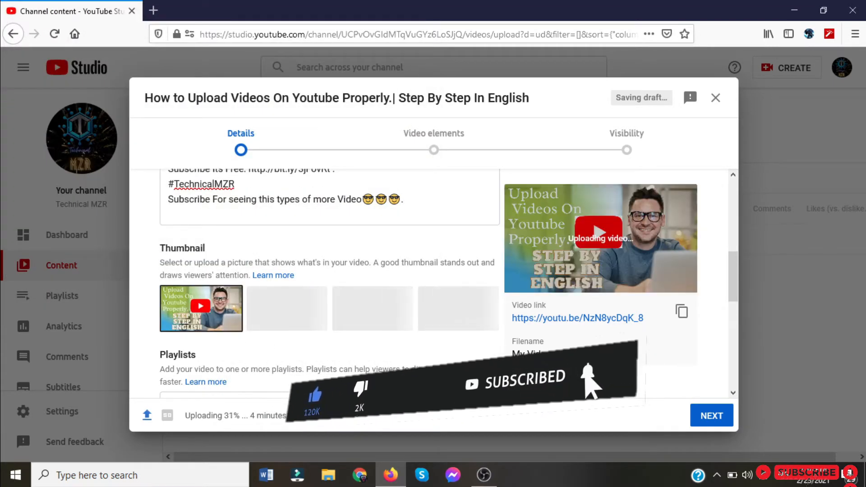
Add the video to the Tech Related playlist.
{"action": "scroll", "coordinate": [425, 358], "scroll_direction": "down", "scroll_amount": 3}
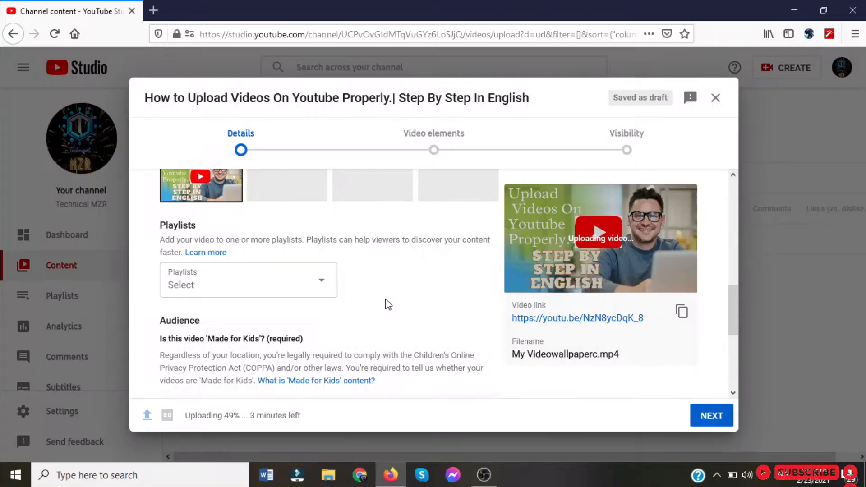
{"action": "scroll", "coordinate": [384, 304], "scroll_direction": "down", "scroll_amount": 2}
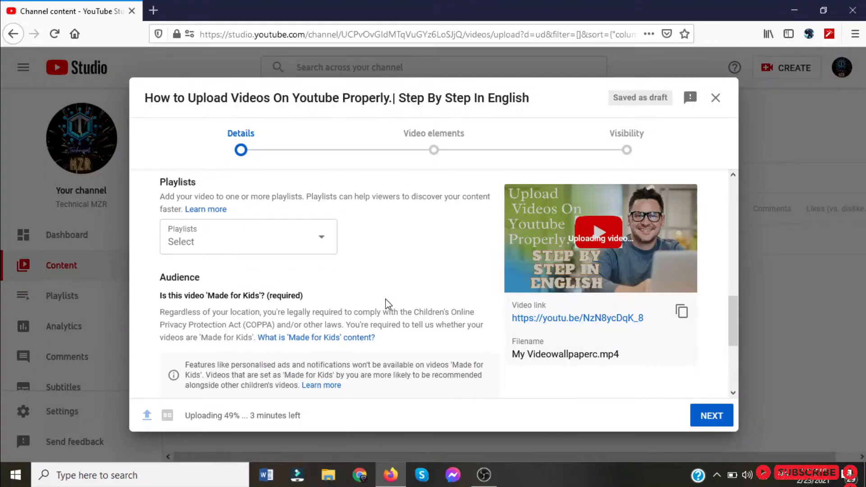
{"action": "left_click", "coordinate": [323, 252]}
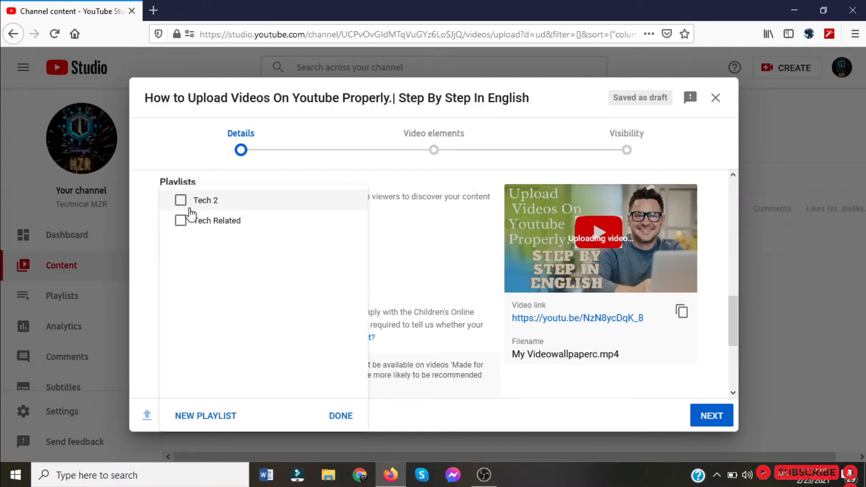
{"action": "left_click", "coordinate": [181, 224]}
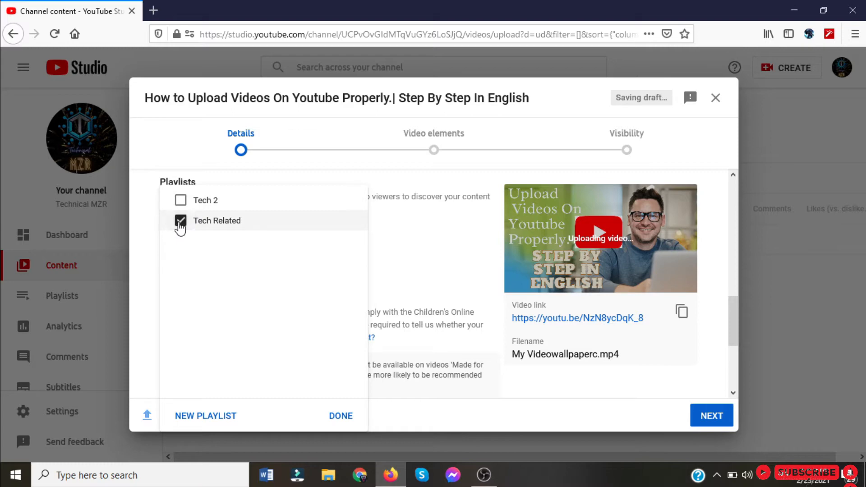
{"action": "left_click", "coordinate": [341, 415]}
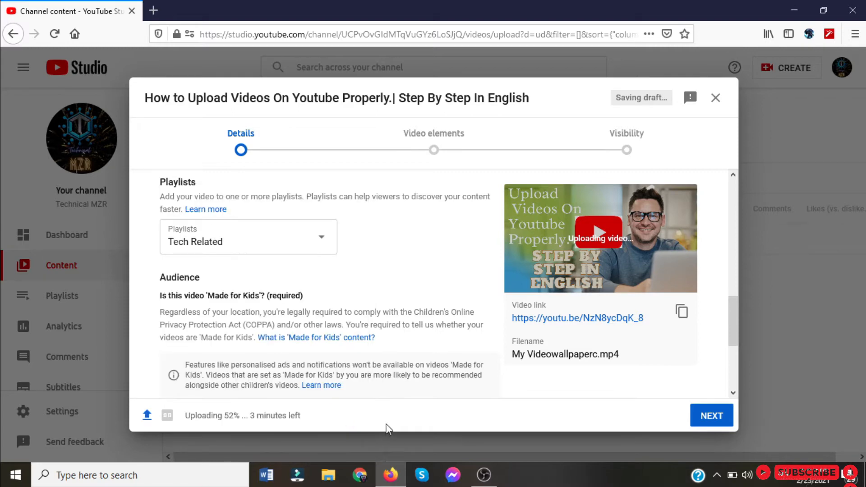
Set the video's audience to "No, it's not Made for Kids".
{"action": "scroll", "coordinate": [333, 322], "scroll_direction": "down", "scroll_amount": 3}
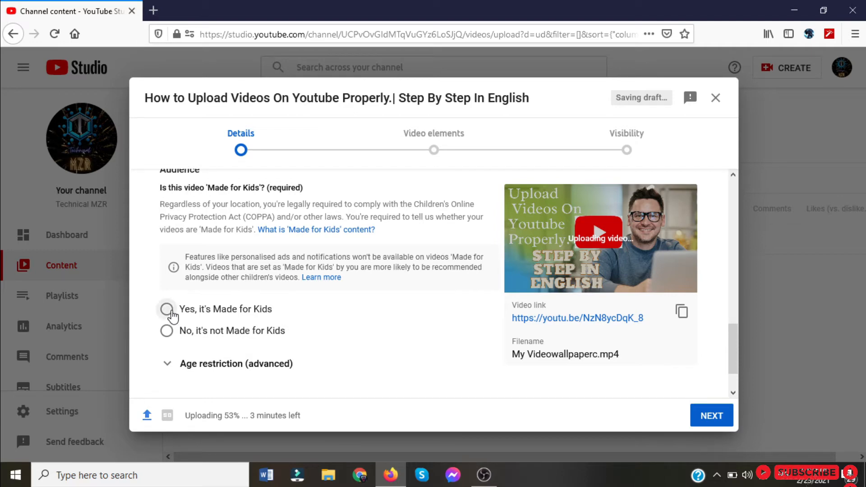
{"action": "left_click", "coordinate": [171, 314]}
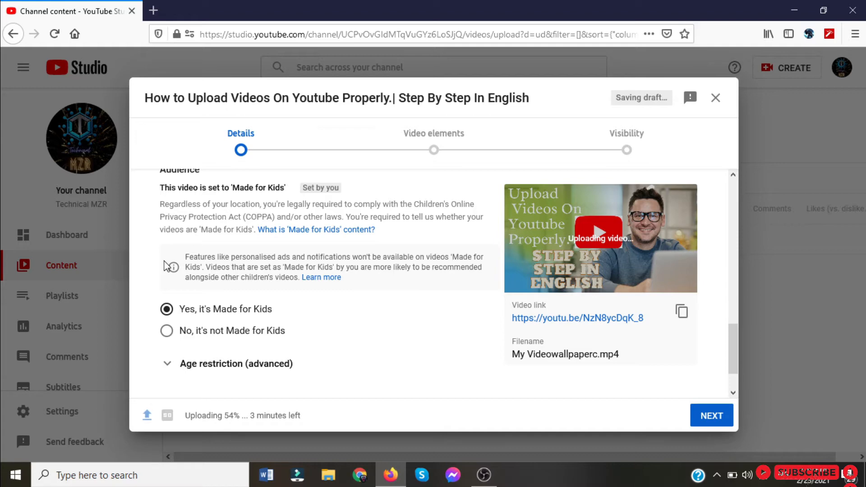
{"action": "left_click", "coordinate": [166, 330]}
{"action": "scroll", "coordinate": [193, 343], "scroll_direction": "down", "scroll_amount": 1}
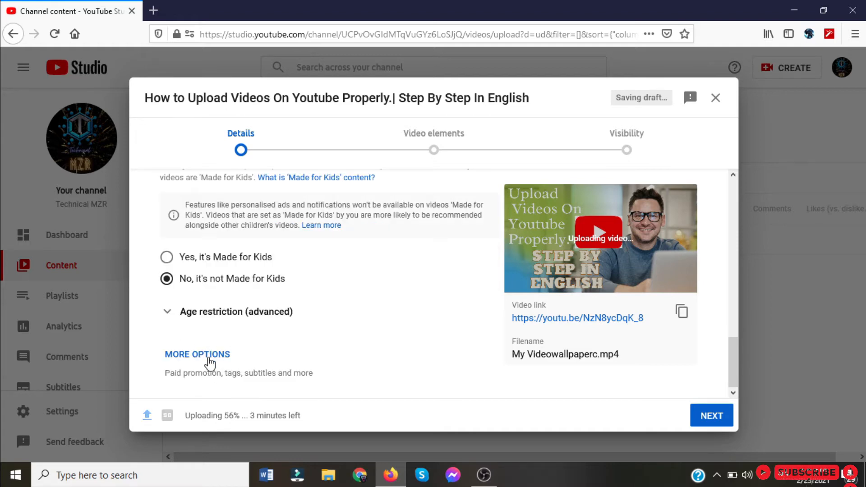
Show the additional video options and leave the paid promotion declaration unselected.
{"action": "left_click", "coordinate": [209, 358]}
{"action": "scroll", "coordinate": [212, 356], "scroll_direction": "down", "scroll_amount": 2}
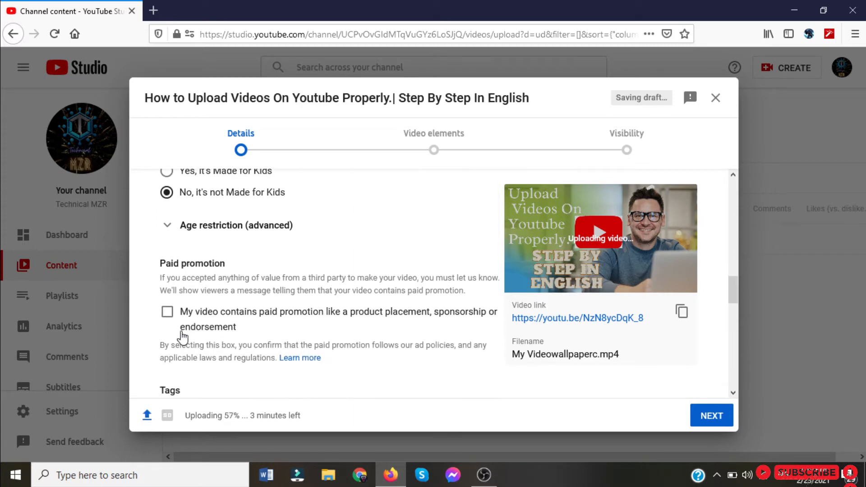
{"action": "left_click", "coordinate": [167, 312]}
{"action": "left_click", "coordinate": [168, 313]}
{"action": "scroll", "coordinate": [181, 329], "scroll_direction": "down", "scroll_amount": 2}
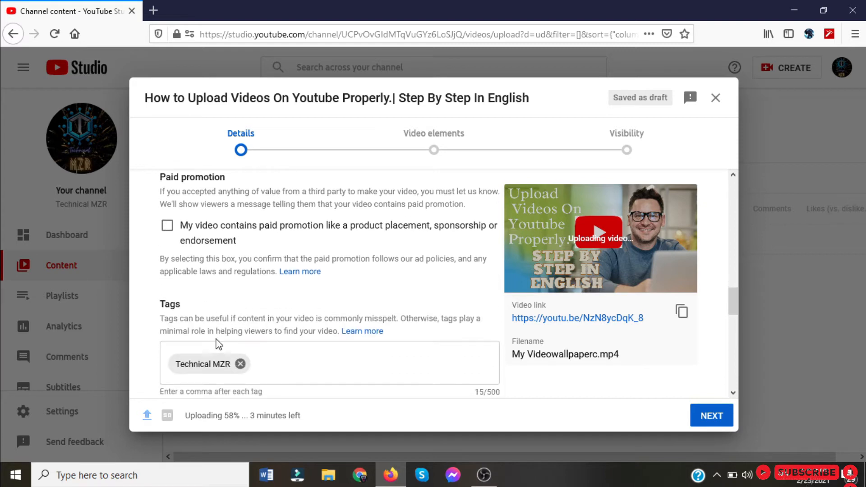
Add the tag "Upload Videos On Youtube" to the video.
{"action": "scroll", "coordinate": [262, 371], "scroll_direction": "down", "scroll_amount": 1}
{"action": "left_click", "coordinate": [267, 335]}
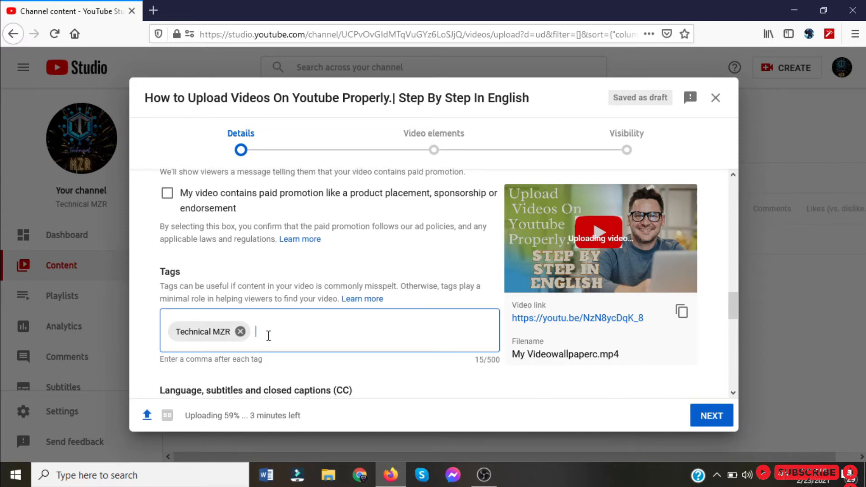
{"action": "type", "text": "Upload Videos On Youtube"}
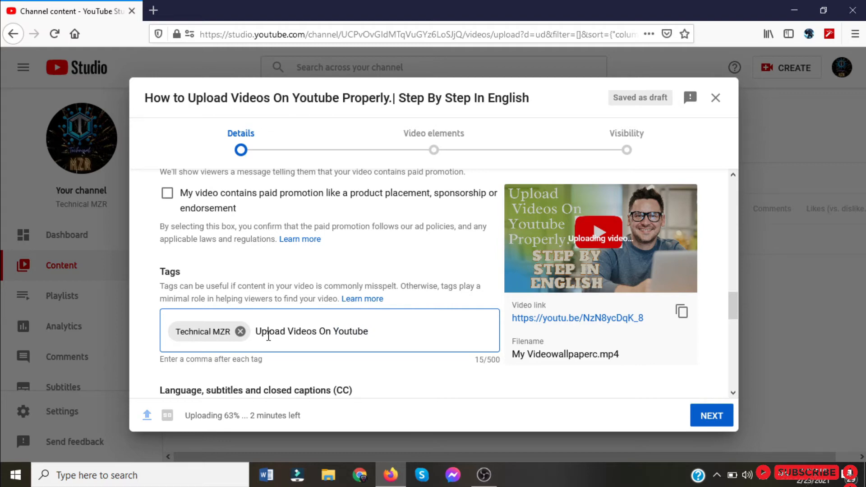
{"action": "key", "text": "Return"}
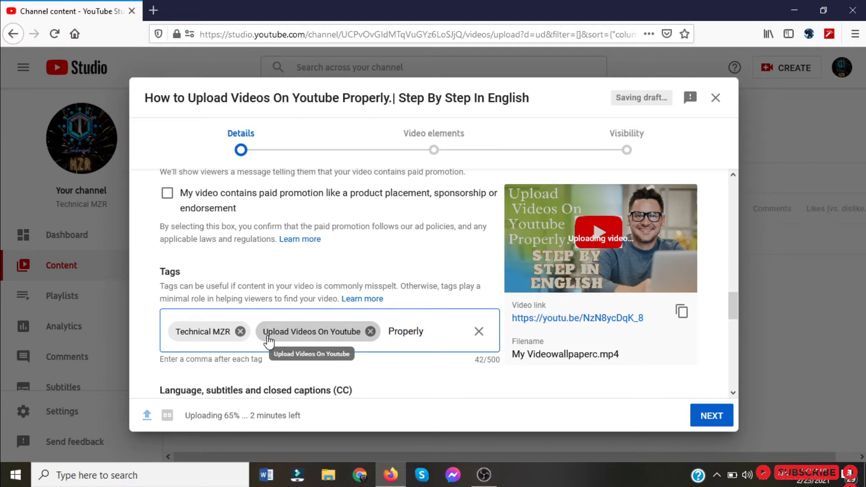
Add the tag "Properly Upload videos on Youtube" to the video.
{"action": "type", "text": "Properly Uploa"}
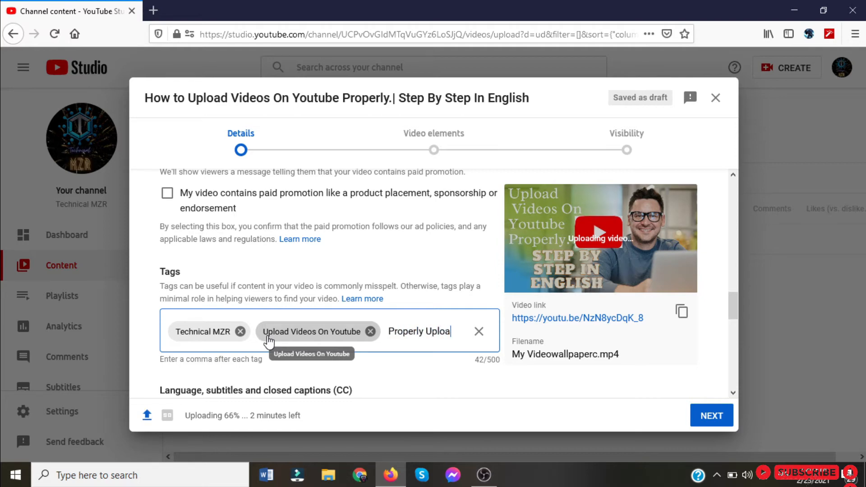
{"action": "type", "text": "d vid"}
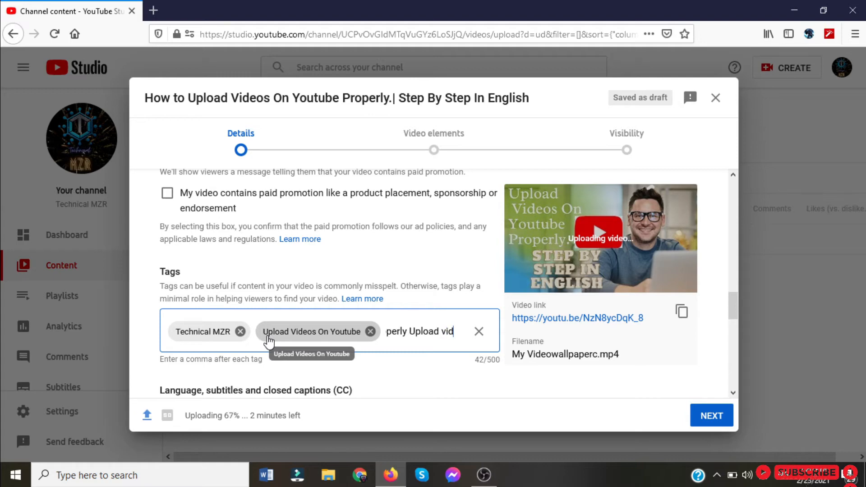
{"action": "type", "text": "eos on Yo"}
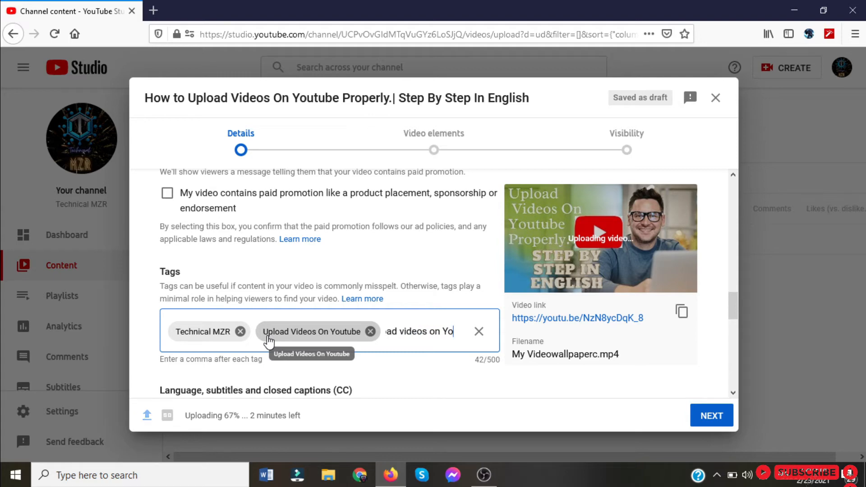
{"action": "type", "text": "utube,"}
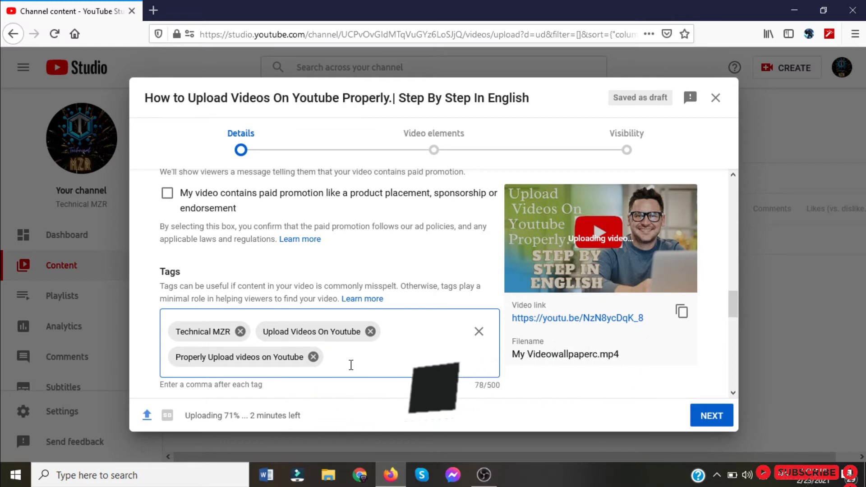
Add the tag "Youtube Video Uploading Tutorial" to the video.
{"action": "type", "text": "Youtube Video Uploading Tu"}
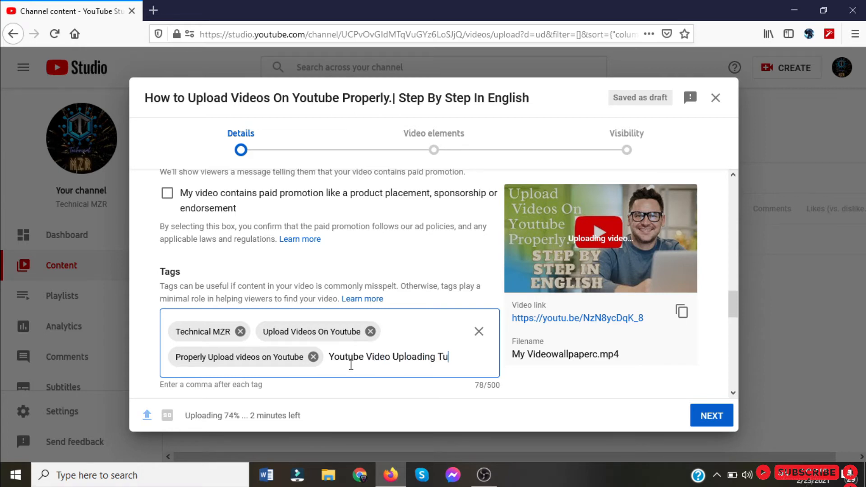
{"action": "type", "text": "torial"}
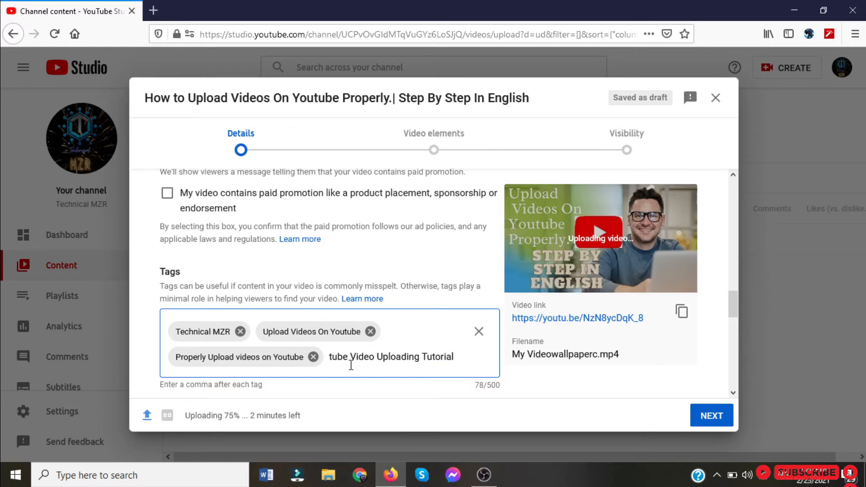
{"action": "key", "text": "comma"}
Look through the available video languages and caption certification options without changing either setting.
{"action": "scroll", "coordinate": [398, 312], "scroll_direction": "down", "scroll_amount": 2}
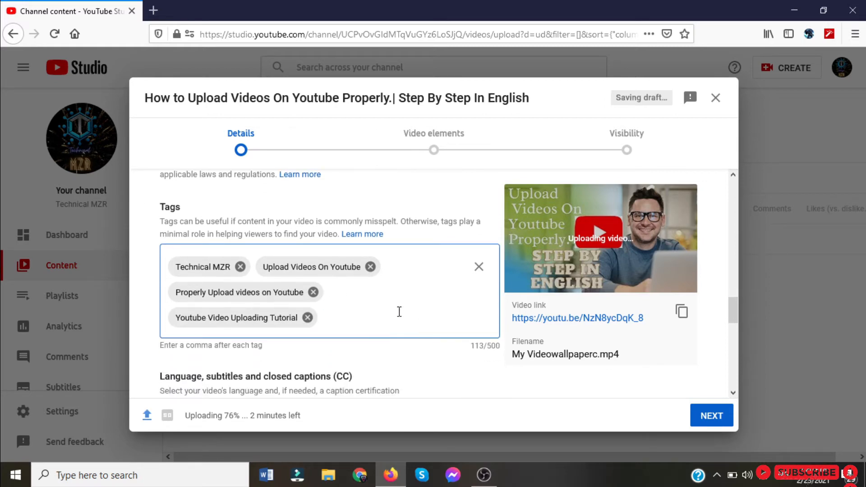
{"action": "scroll", "coordinate": [296, 280], "scroll_direction": "down", "scroll_amount": 5}
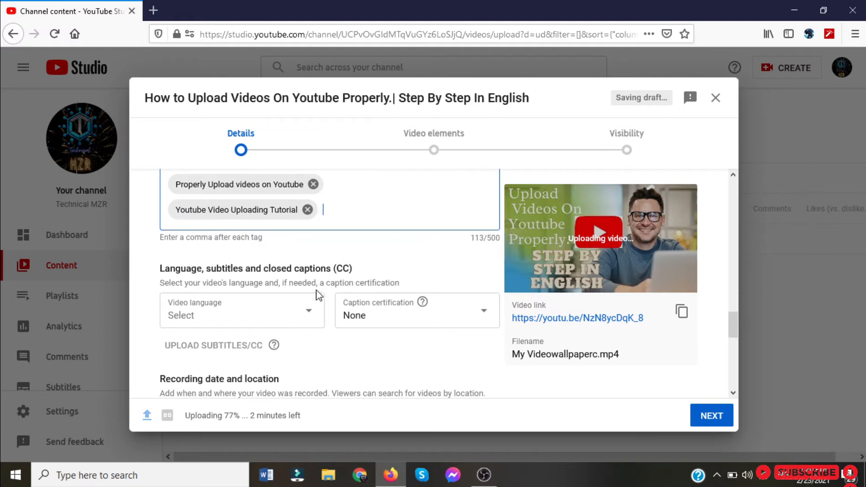
{"action": "left_click", "coordinate": [297, 301]}
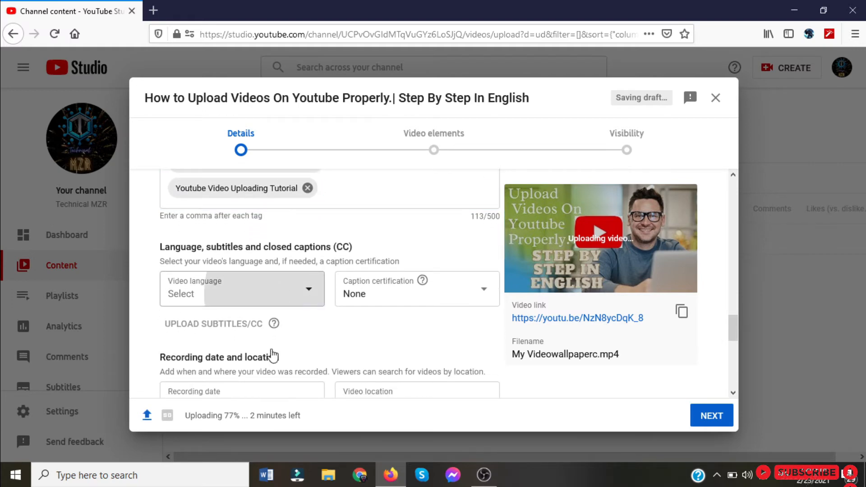
{"action": "scroll", "coordinate": [220, 188], "scroll_direction": "down", "scroll_amount": 3}
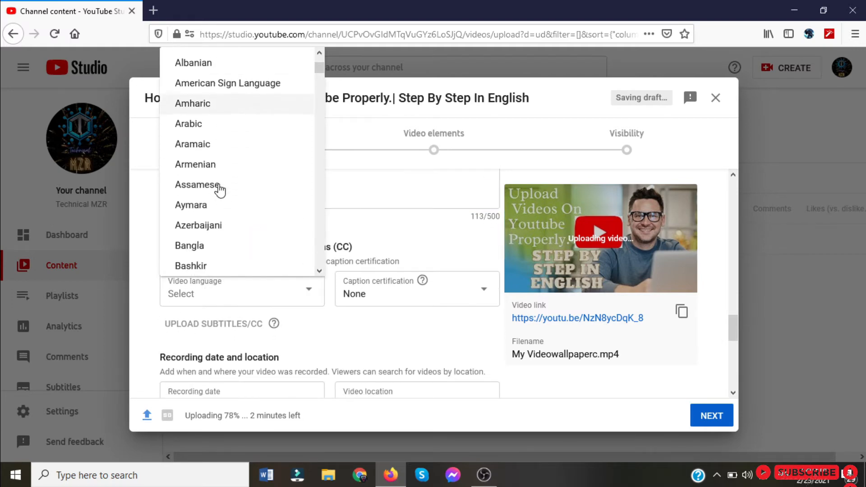
{"action": "scroll", "coordinate": [221, 189], "scroll_direction": "down", "scroll_amount": 5}
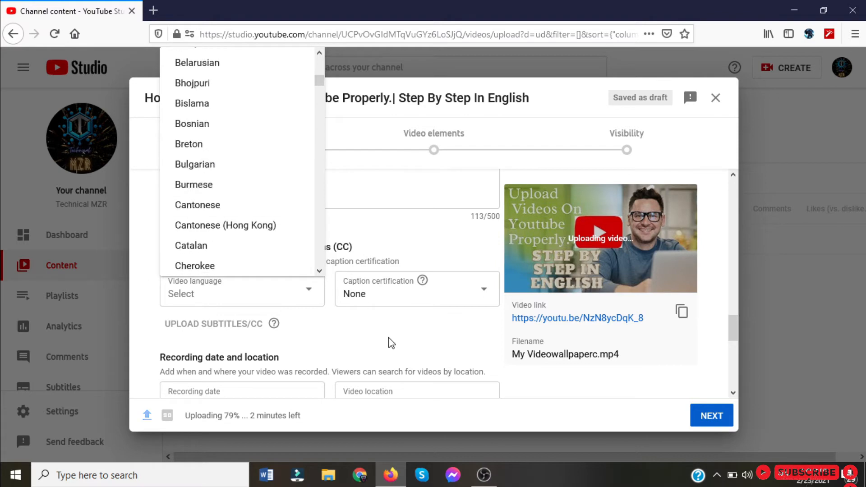
{"action": "left_click", "coordinate": [450, 315]}
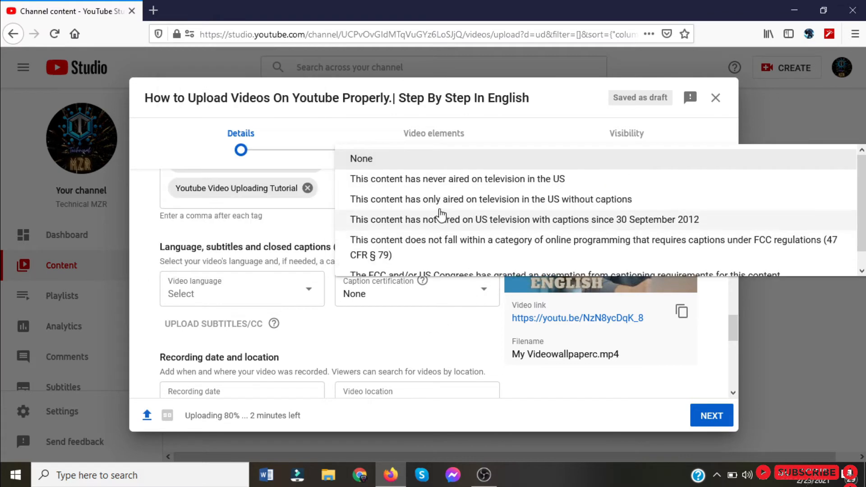
{"action": "scroll", "coordinate": [438, 213], "scroll_direction": "down", "scroll_amount": 1}
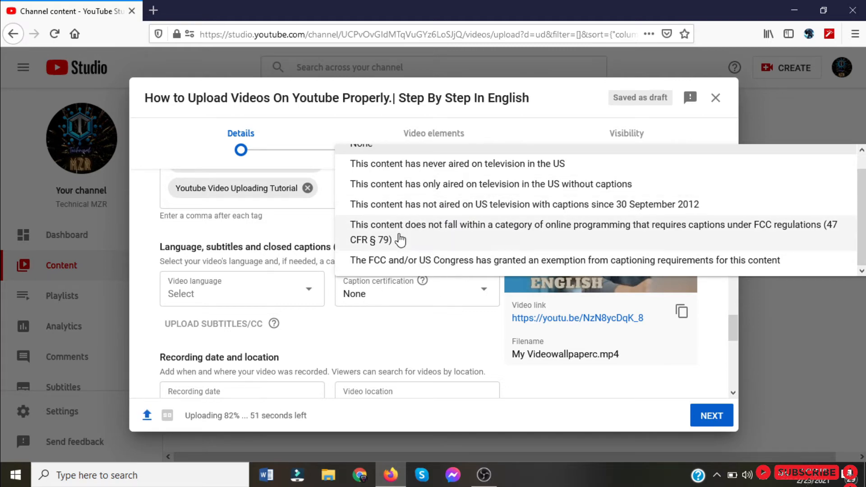
{"action": "scroll", "coordinate": [400, 240], "scroll_direction": "up", "scroll_amount": 1}
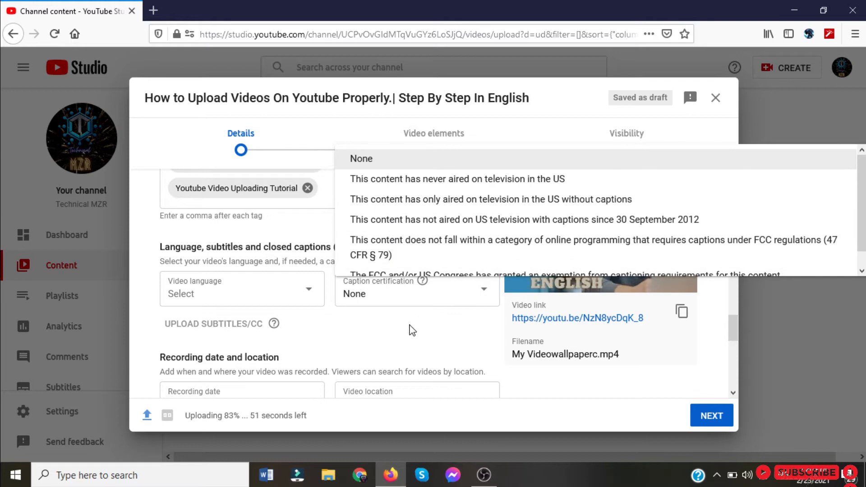
{"action": "left_click", "coordinate": [412, 330]}
Check the recording date and video location options, leaving both unset.
{"action": "scroll", "coordinate": [315, 318], "scroll_direction": "down", "scroll_amount": 2}
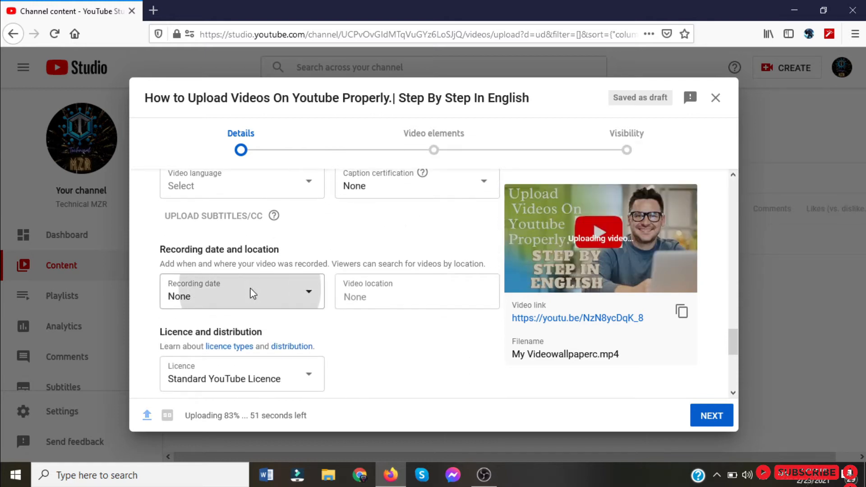
{"action": "left_click", "coordinate": [253, 293]}
{"action": "left_click", "coordinate": [378, 358]}
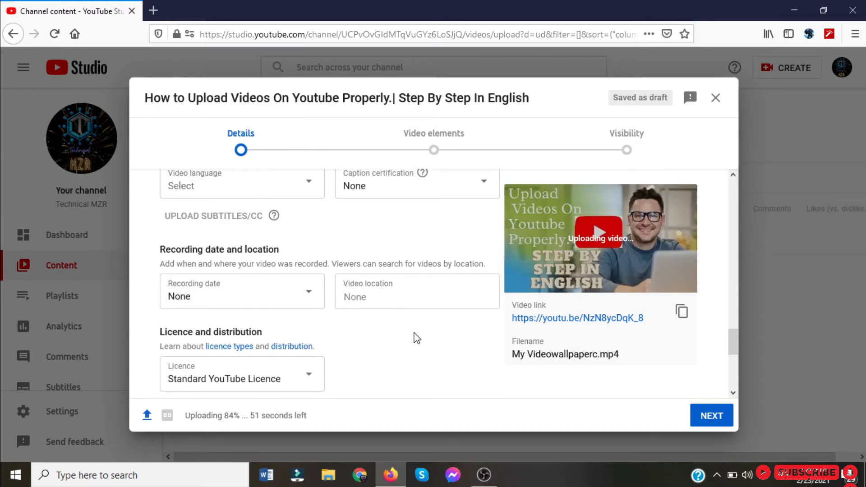
{"action": "left_click", "coordinate": [410, 290]}
Try the Creative Commons – Attribution licence and restore the Standard YouTube Licence.
{"action": "scroll", "coordinate": [400, 342], "scroll_direction": "down", "scroll_amount": 2}
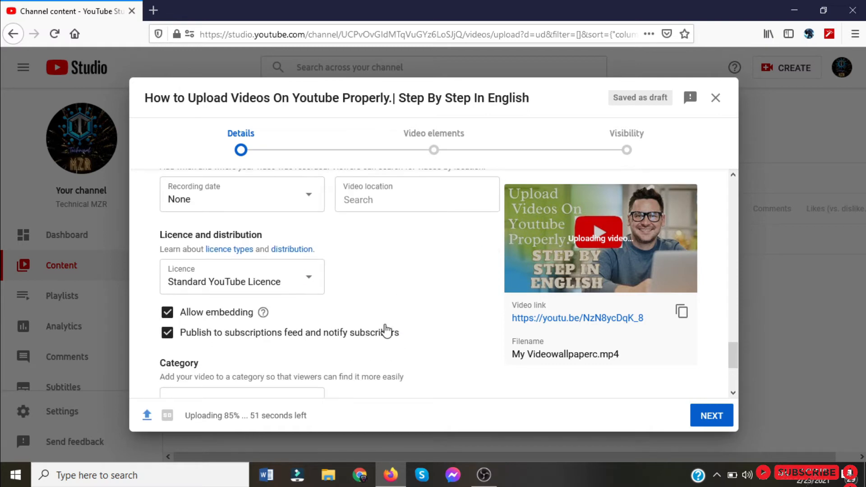
{"action": "left_click", "coordinate": [309, 280]}
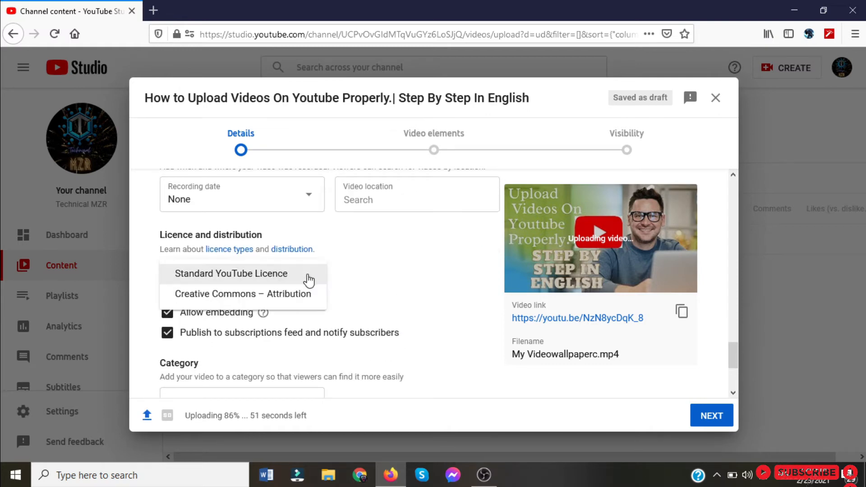
{"action": "left_click", "coordinate": [303, 294]}
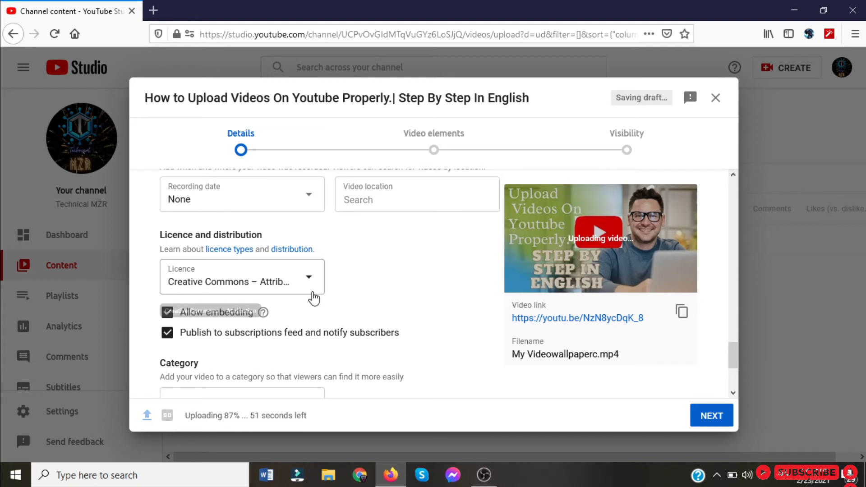
{"action": "left_click", "coordinate": [299, 280]}
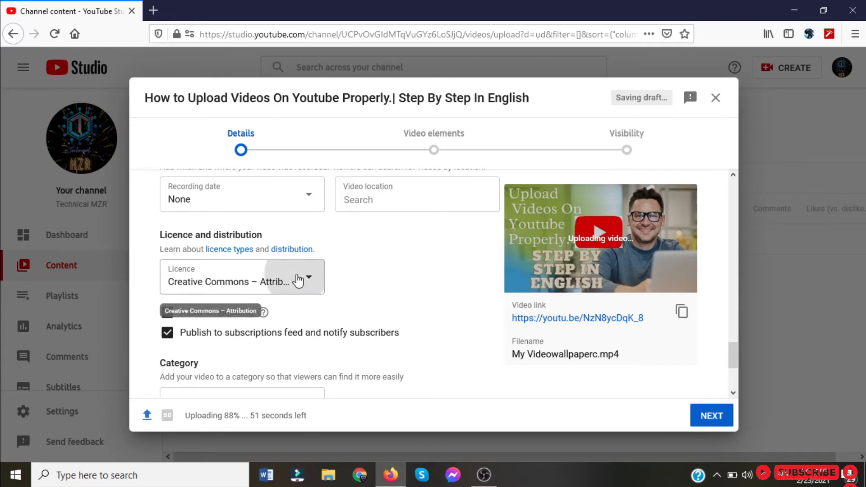
{"action": "left_click", "coordinate": [253, 272]}
Review the video categories and choose Science and technology.
{"action": "scroll", "coordinate": [359, 304], "scroll_direction": "down", "scroll_amount": 3}
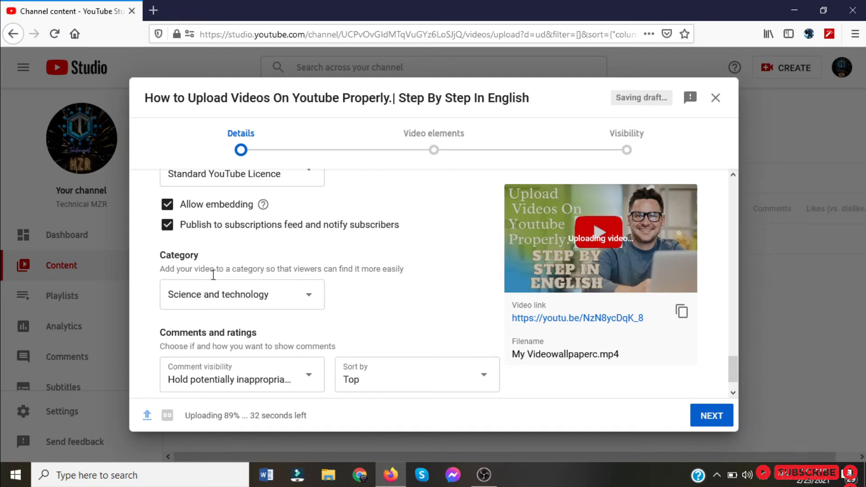
{"action": "left_click", "coordinate": [309, 294]}
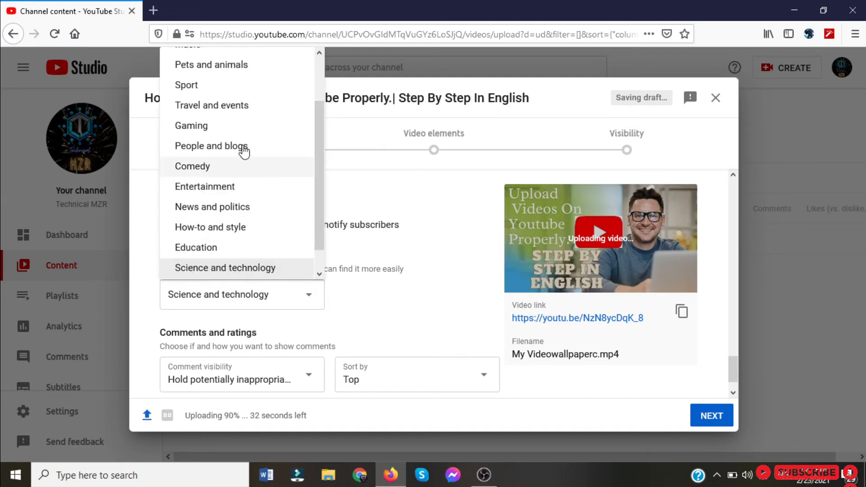
{"action": "scroll", "coordinate": [242, 151], "scroll_direction": "up", "scroll_amount": 3}
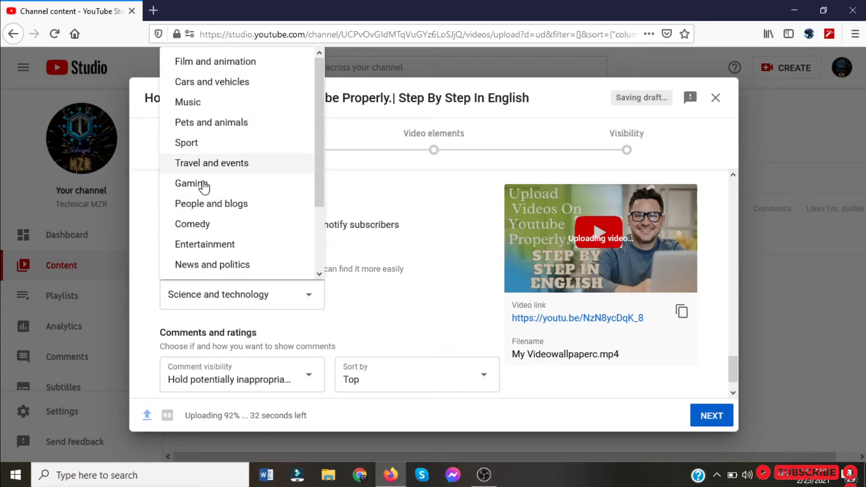
{"action": "scroll", "coordinate": [213, 248], "scroll_direction": "down", "scroll_amount": 4}
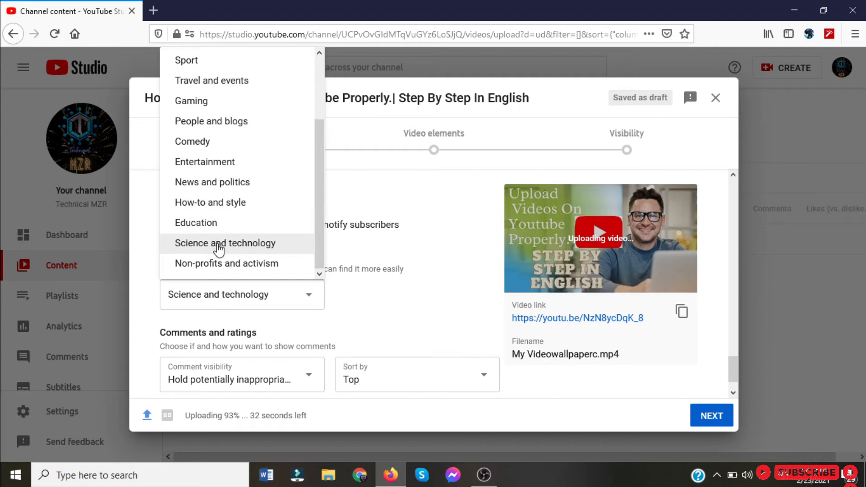
{"action": "left_click", "coordinate": [219, 248]}
Try allowing all comments and restore comment visibility to "Hold potentially inappropriate comments for review".
{"action": "scroll", "coordinate": [303, 338], "scroll_direction": "down", "scroll_amount": 1}
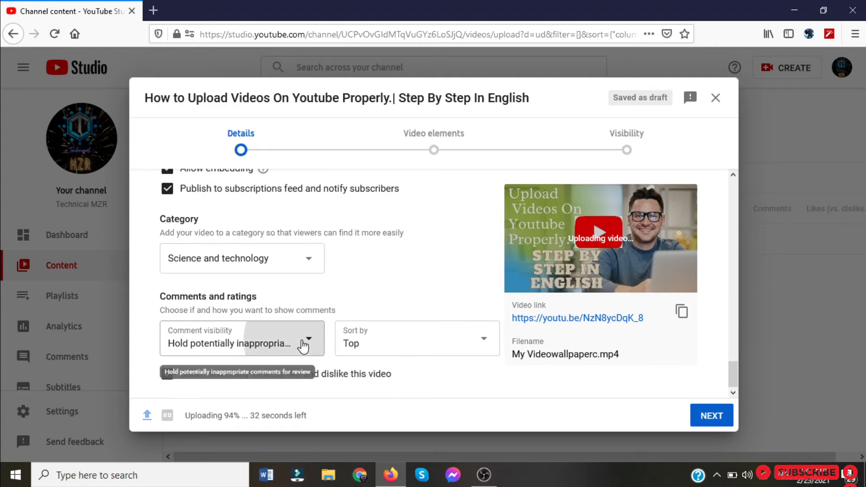
{"action": "left_click", "coordinate": [303, 345]}
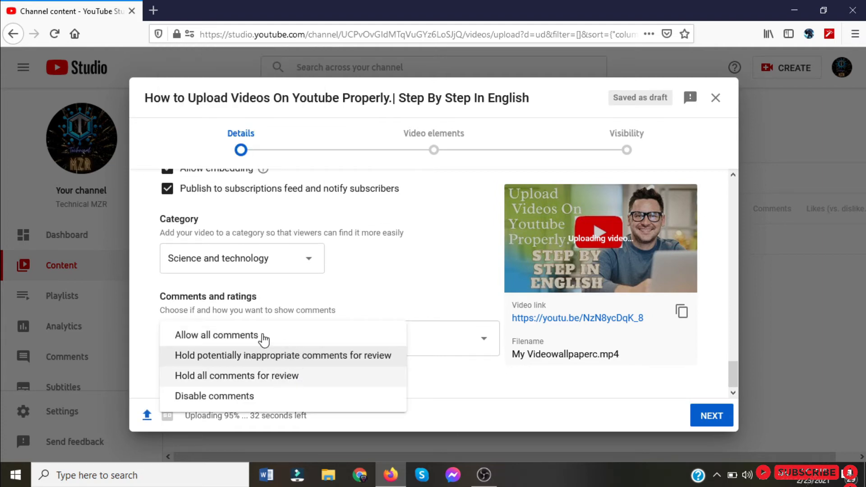
{"action": "left_click", "coordinate": [242, 341]}
{"action": "left_click", "coordinate": [266, 345]}
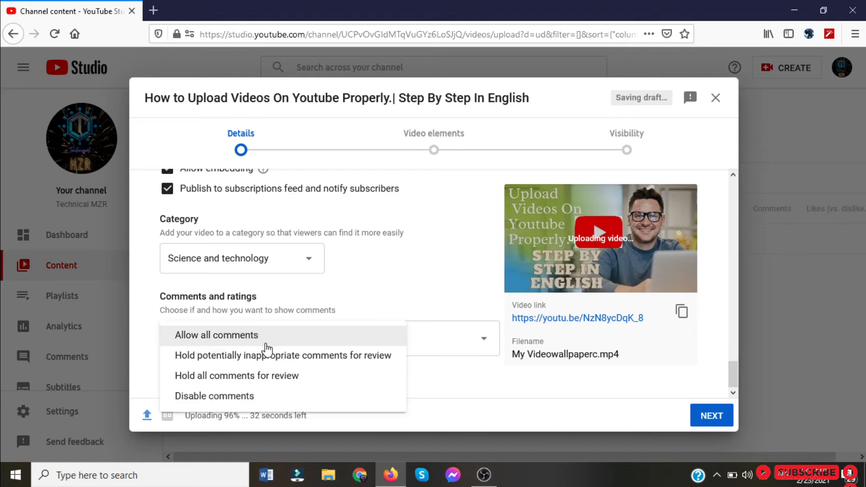
{"action": "left_click", "coordinate": [288, 355]}
Keep comments sorted by Top and turn off showing how many viewers like and dislike the video.
{"action": "left_click", "coordinate": [451, 343]}
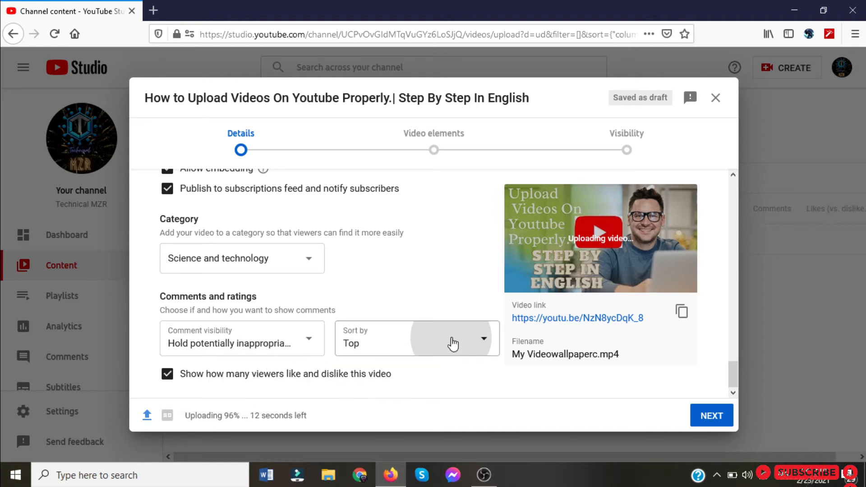
{"action": "left_click", "coordinate": [375, 296]}
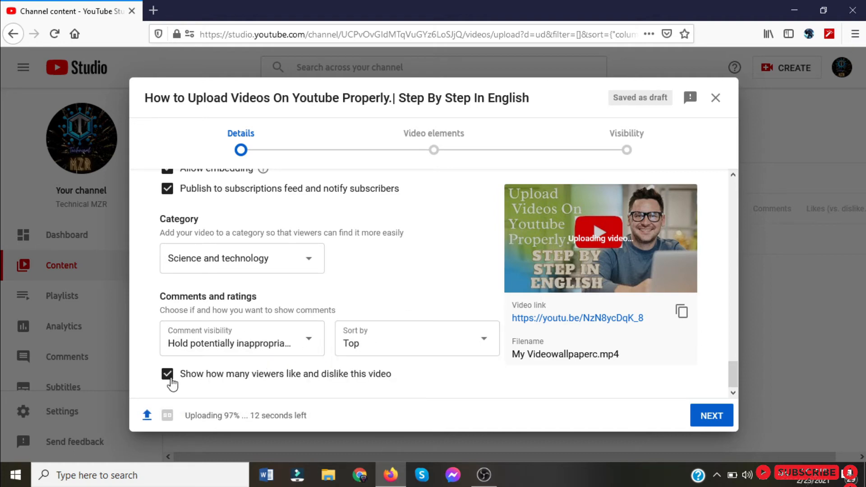
{"action": "left_click", "coordinate": [167, 374]}
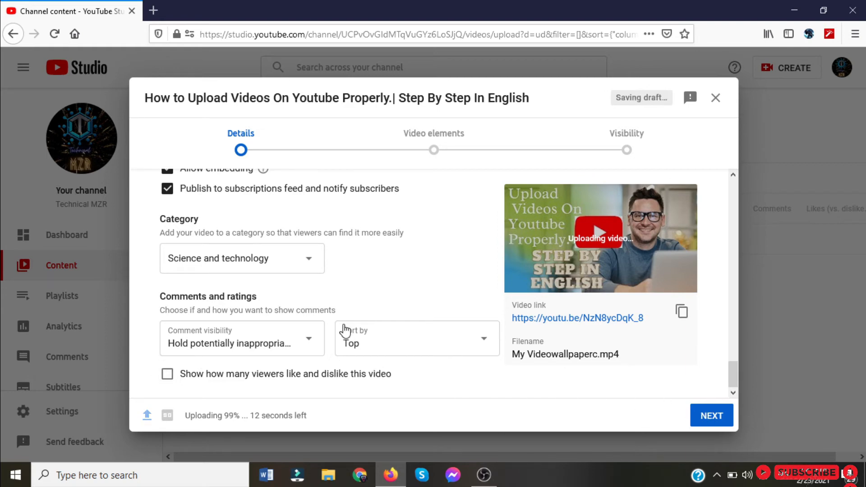
Keep comment visibility on "Hold potentially inappropriate comments for review" and proceed to the video elements stage.
{"action": "left_click", "coordinate": [312, 351]}
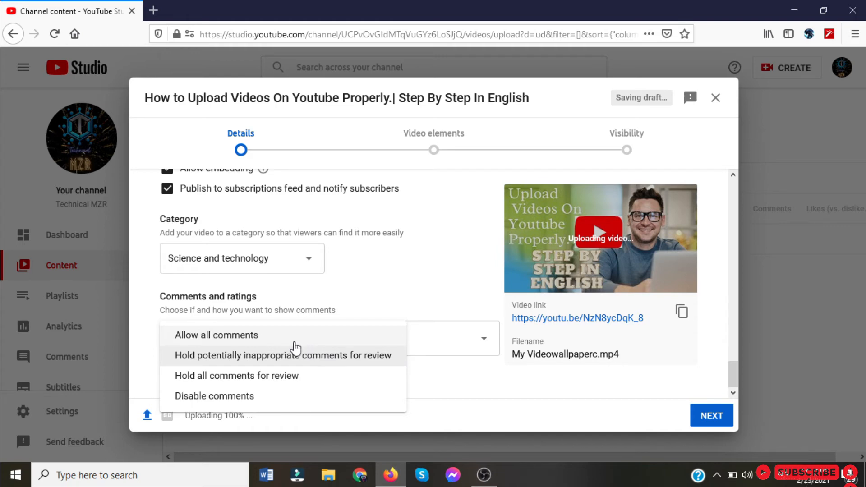
{"action": "left_click", "coordinate": [294, 354]}
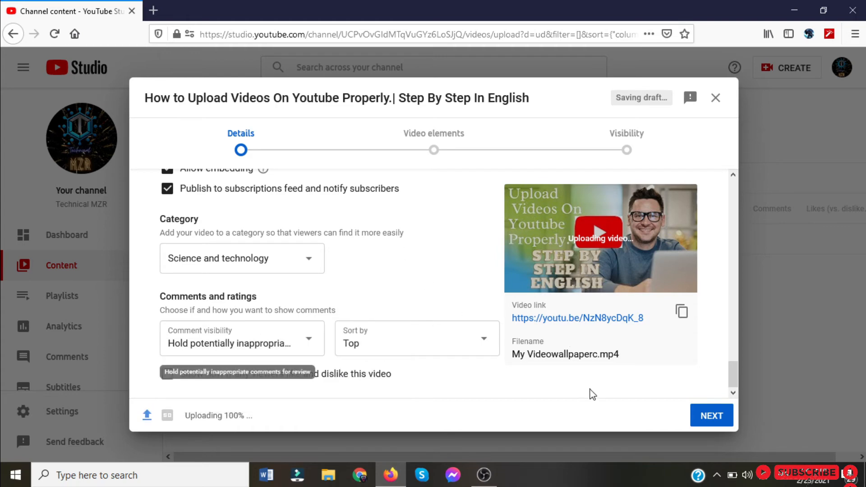
{"action": "left_click", "coordinate": [712, 417]}
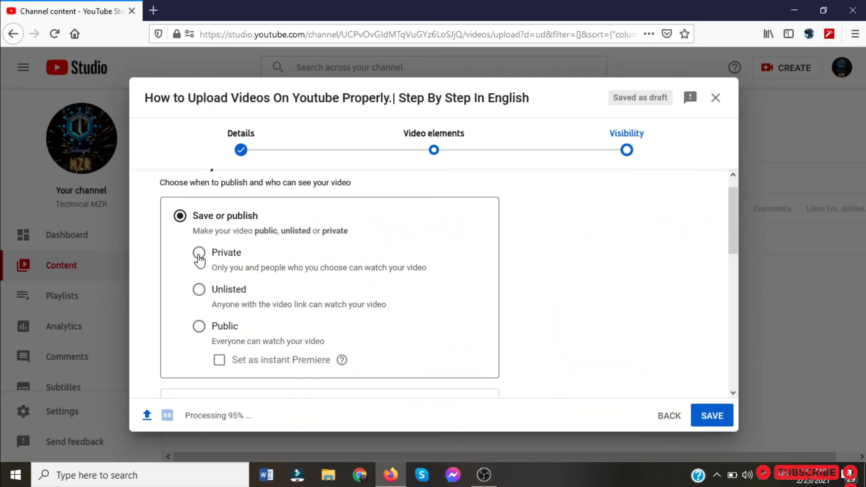
Try the Private, Unlisted and Public visibility options, and switch the instant Premiere option on and off.
{"action": "left_click", "coordinate": [199, 254]}
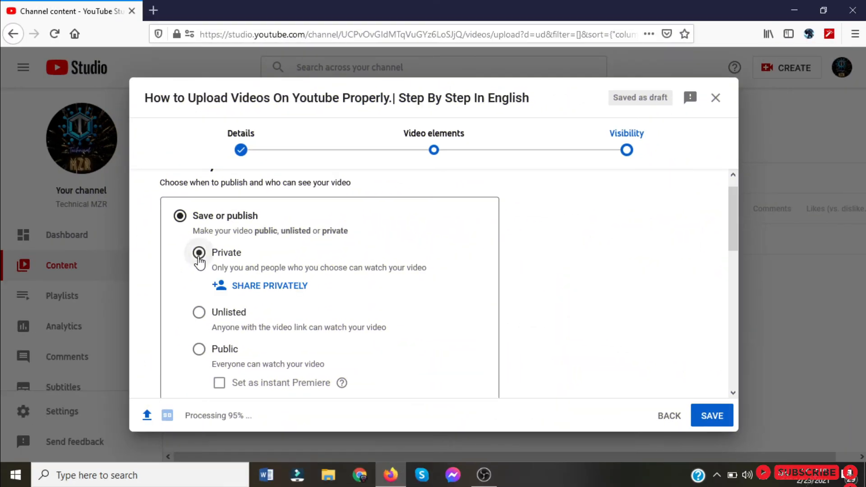
{"action": "left_click", "coordinate": [198, 319]}
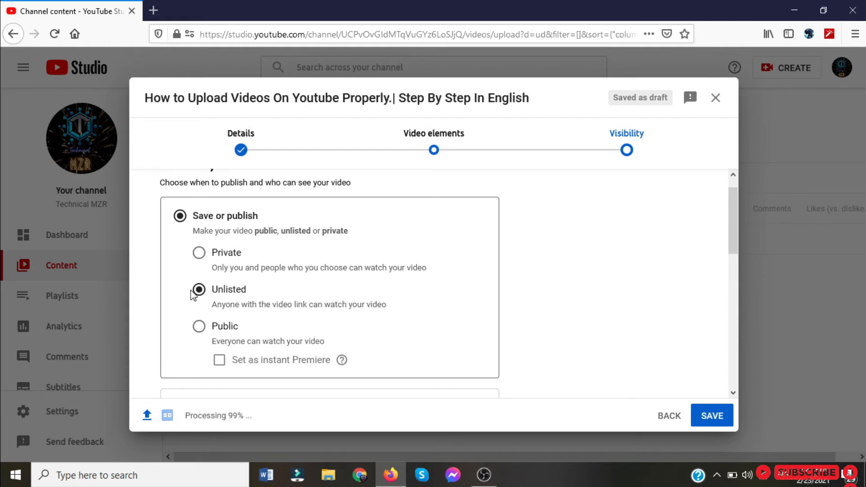
{"action": "left_click", "coordinate": [198, 328]}
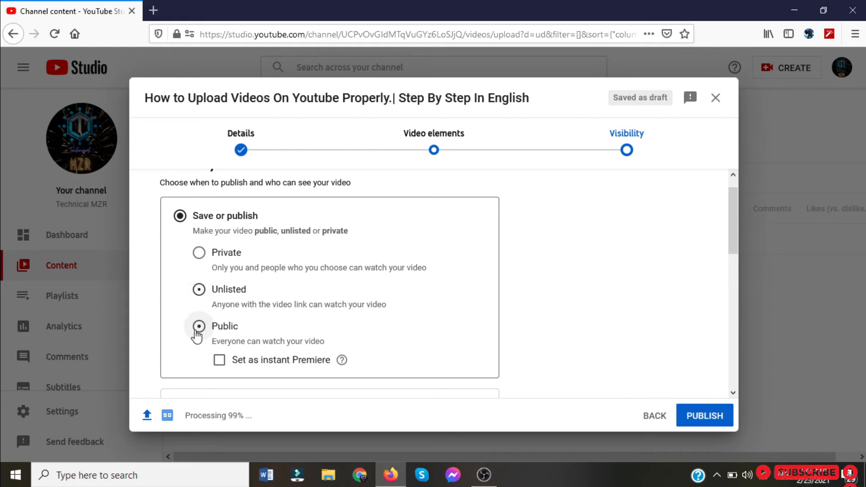
{"action": "left_click", "coordinate": [219, 362]}
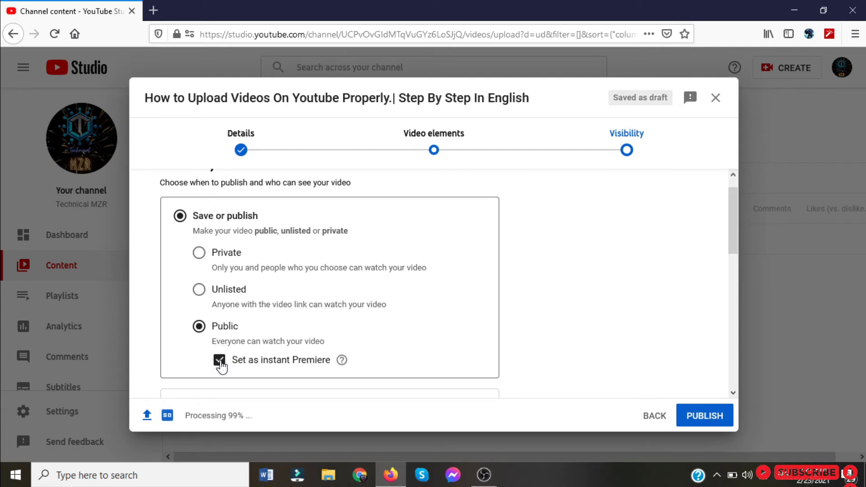
{"action": "left_click", "coordinate": [218, 361]}
Schedule the video to go public on 27 Feb 2021.
{"action": "scroll", "coordinate": [214, 356], "scroll_direction": "down", "scroll_amount": 2}
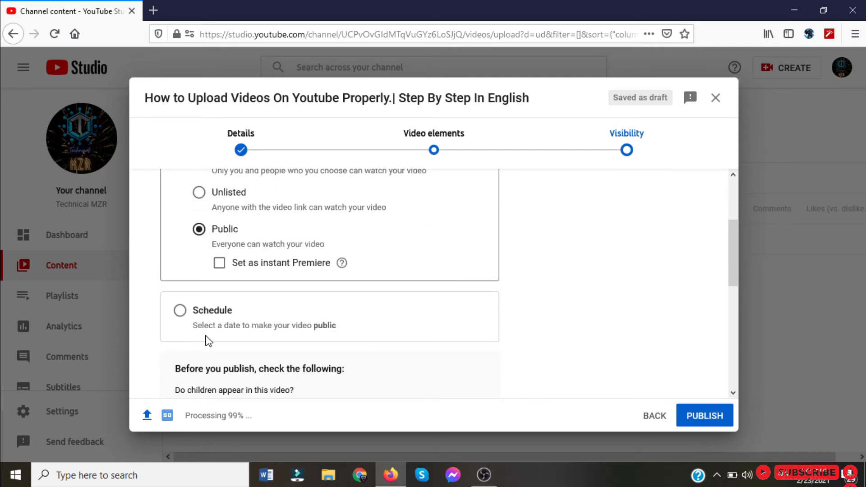
{"action": "left_click", "coordinate": [179, 311]}
{"action": "left_click", "coordinate": [261, 227]}
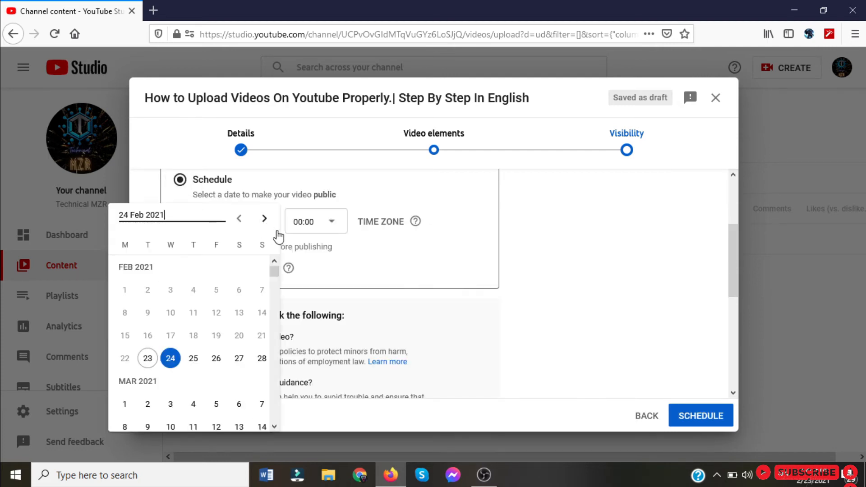
{"action": "left_click", "coordinate": [239, 358]}
Review the pre-publish checks, the video preview, the visibility choices and the explanation of the Premiere option.
{"action": "scroll", "coordinate": [289, 304], "scroll_direction": "down", "scroll_amount": 1}
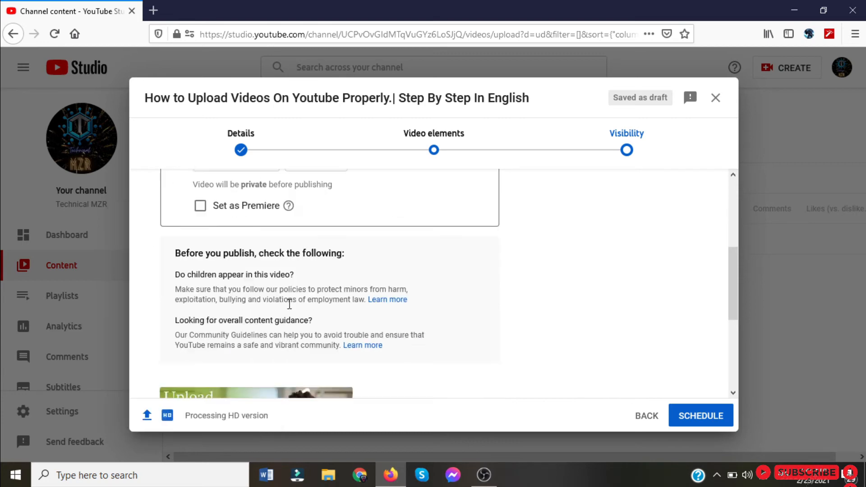
{"action": "scroll", "coordinate": [290, 303], "scroll_direction": "down", "scroll_amount": 5}
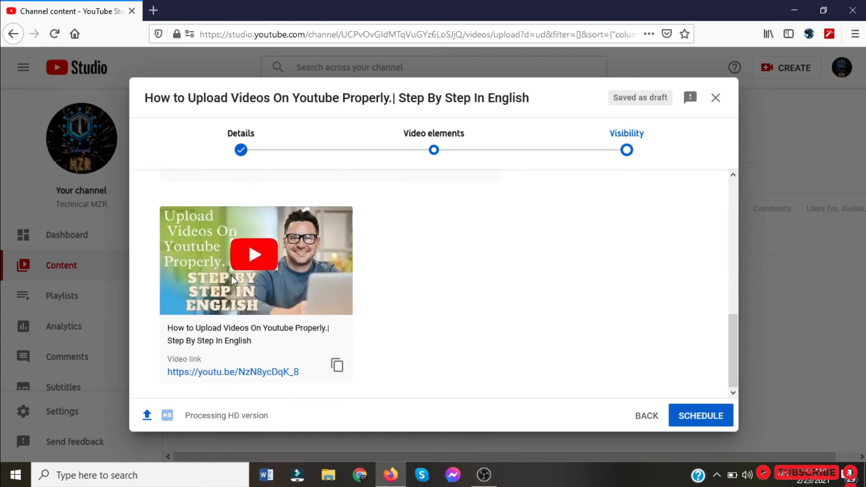
{"action": "scroll", "coordinate": [298, 299], "scroll_direction": "up", "scroll_amount": 6}
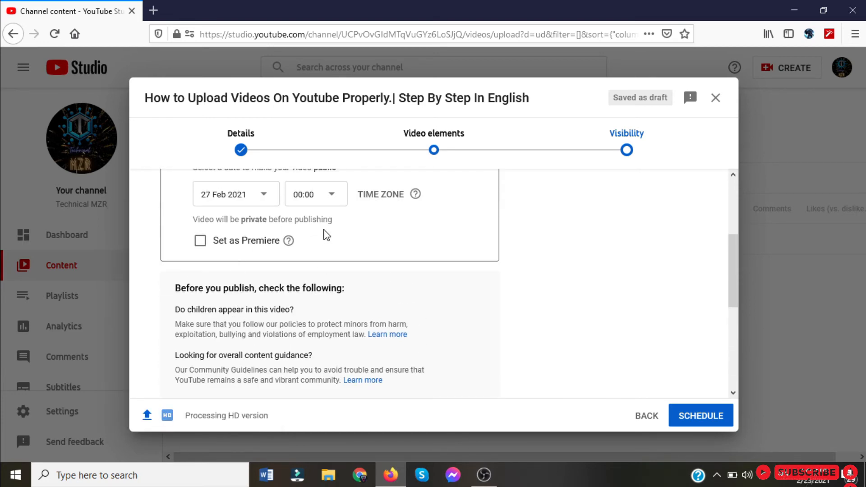
{"action": "scroll", "coordinate": [239, 312], "scroll_direction": "up", "scroll_amount": 3}
{"action": "scroll", "coordinate": [275, 329], "scroll_direction": "up", "scroll_amount": 1}
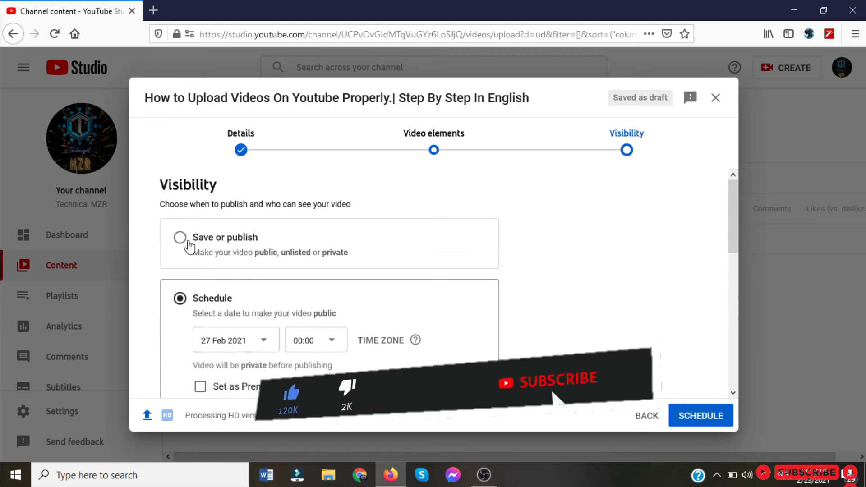
{"action": "scroll", "coordinate": [189, 247], "scroll_direction": "down", "scroll_amount": 2}
{"action": "mouse_move", "coordinate": [289, 278]}
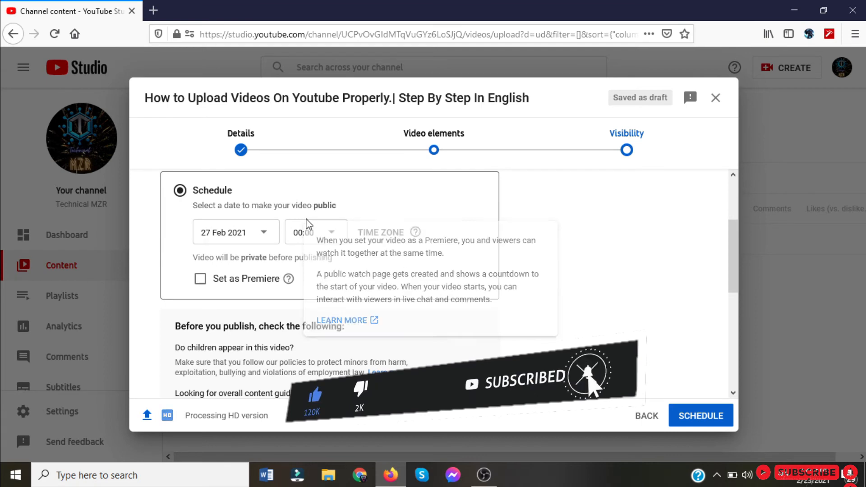
Set the scheduled publishing time to 04:45 and check the time zone information.
{"action": "left_click", "coordinate": [316, 232]}
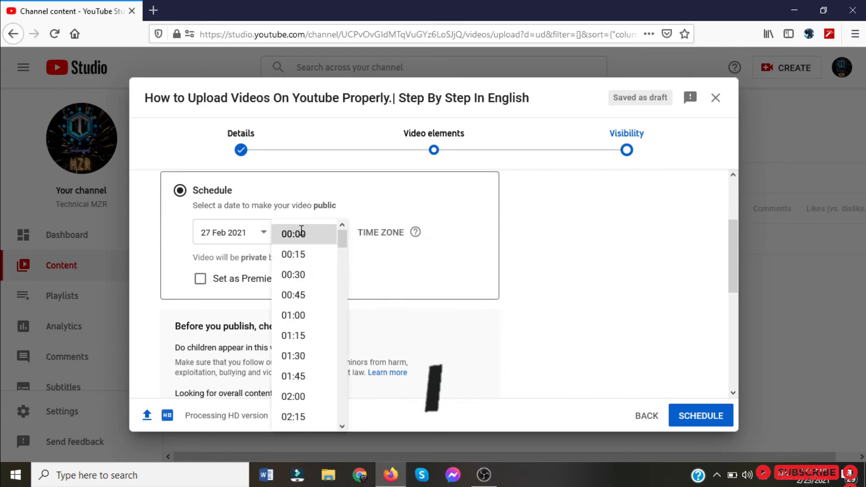
{"action": "scroll", "coordinate": [293, 372], "scroll_direction": "down", "scroll_amount": 2}
{"action": "scroll", "coordinate": [294, 370], "scroll_direction": "down", "scroll_amount": 3}
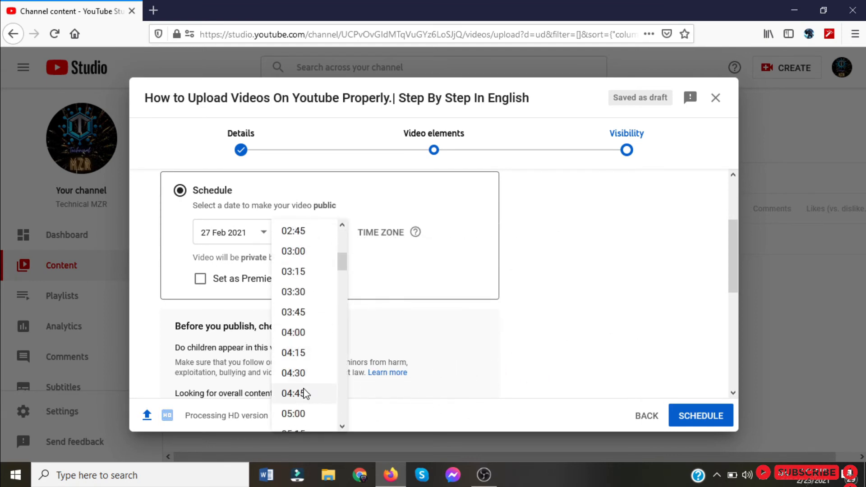
{"action": "left_click", "coordinate": [306, 393]}
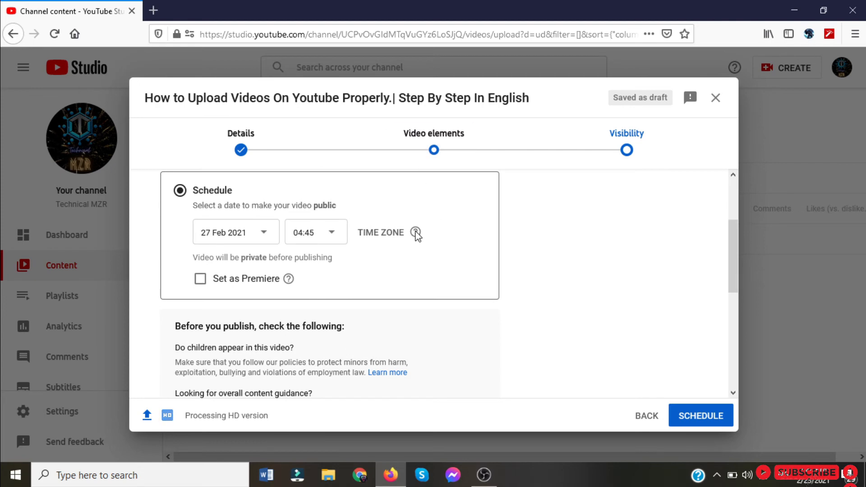
{"action": "mouse_move", "coordinate": [416, 237]}
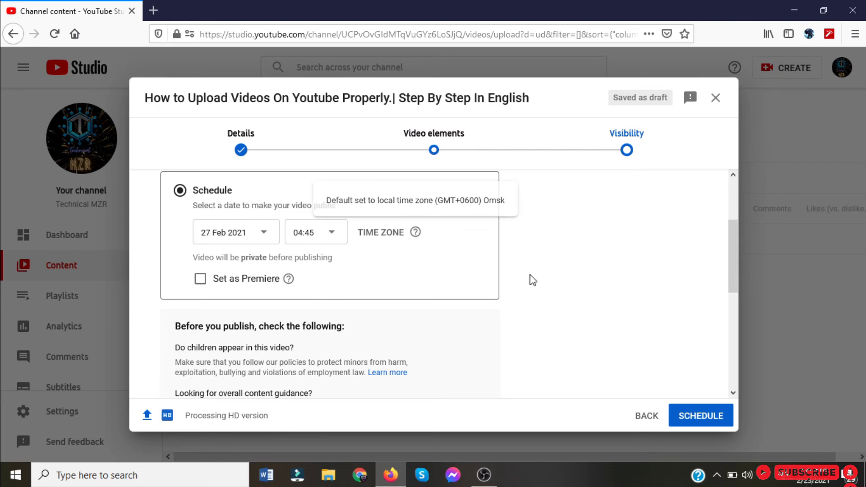
Return to the video elements stage and open the cards editor, closing and reopening it to load the video.
{"action": "left_click", "coordinate": [645, 416]}
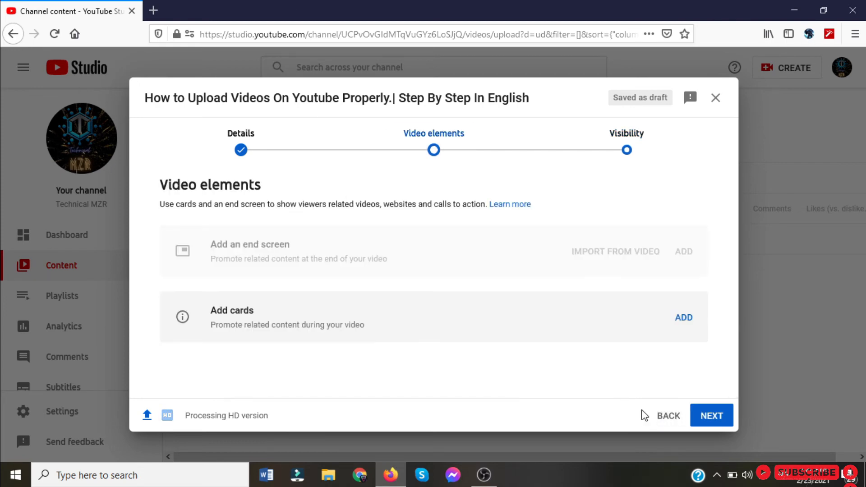
{"action": "left_click", "coordinate": [689, 319]}
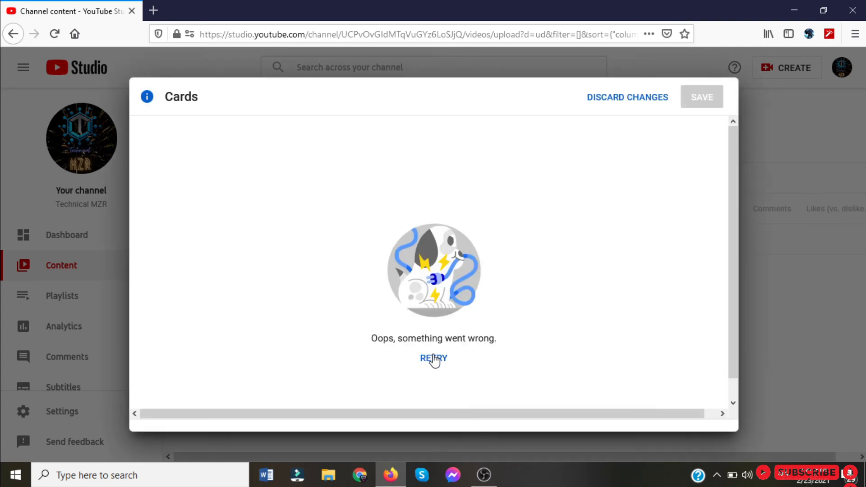
{"action": "left_click", "coordinate": [640, 98]}
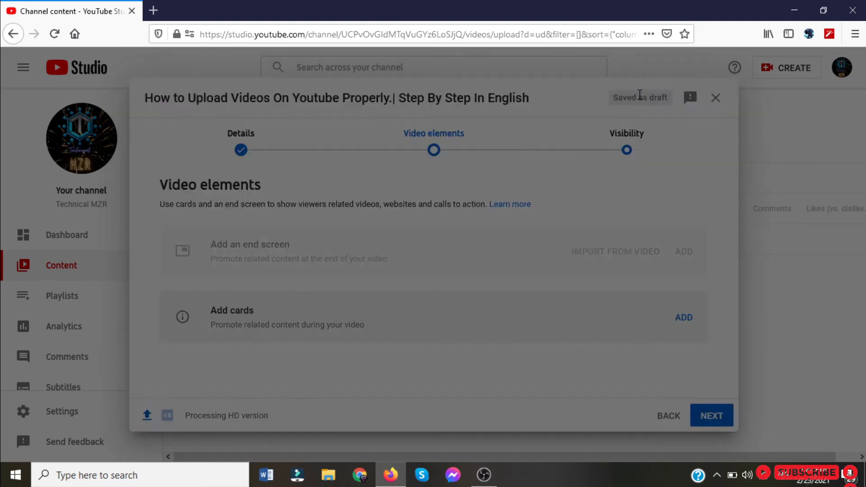
{"action": "left_click", "coordinate": [689, 318]}
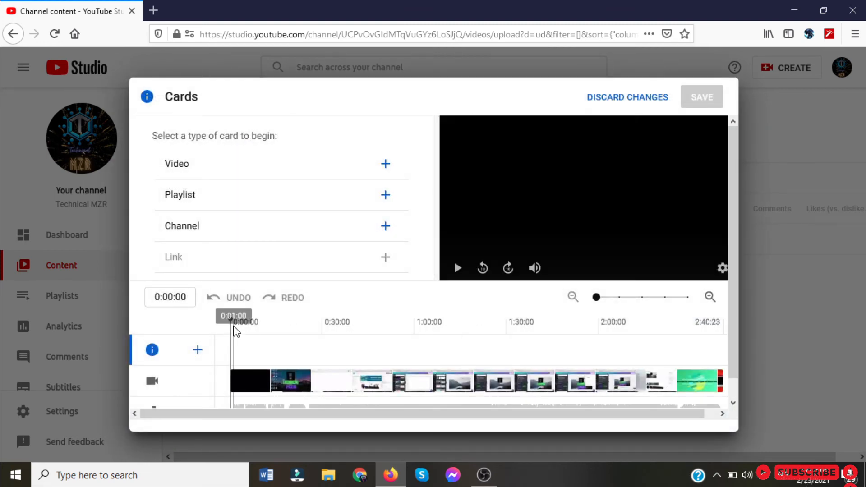
Try a video card at 1:24:05 linking to "How to Enable or Disable Youtube Comments", discard it and return to the video details.
{"action": "left_click_drag", "start_coordinate": [230, 321], "coordinate": [486, 322]}
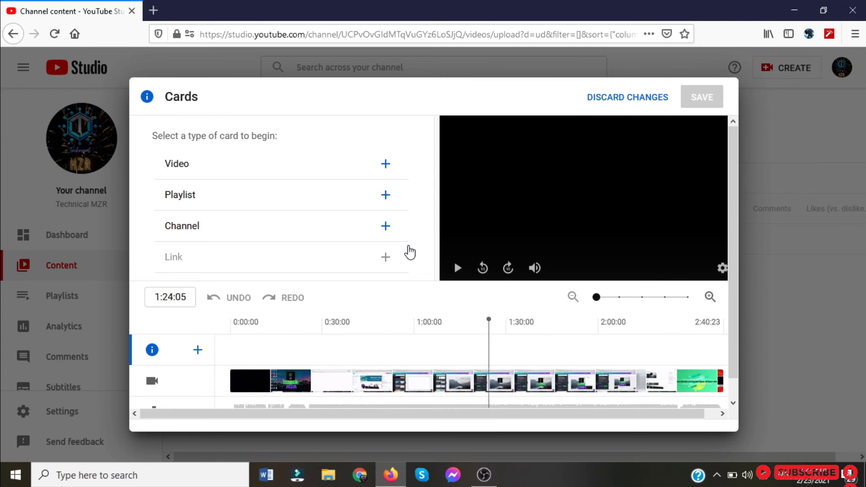
{"action": "left_click", "coordinate": [384, 165]}
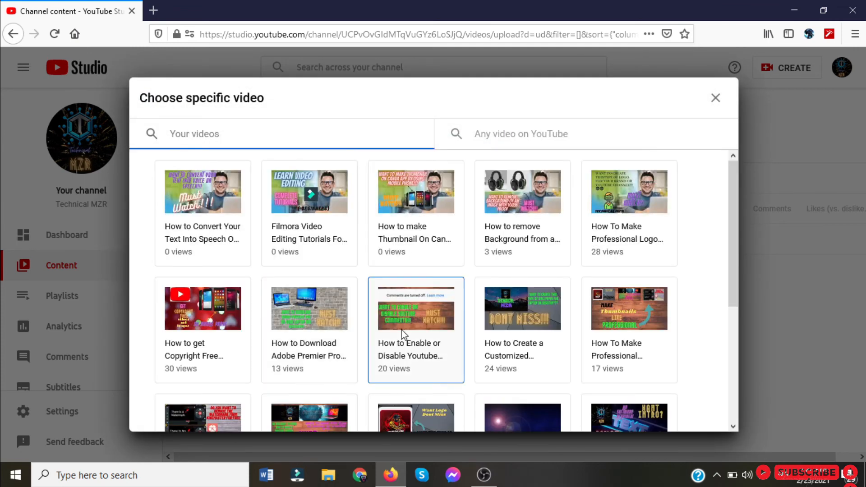
{"action": "left_click", "coordinate": [403, 334]}
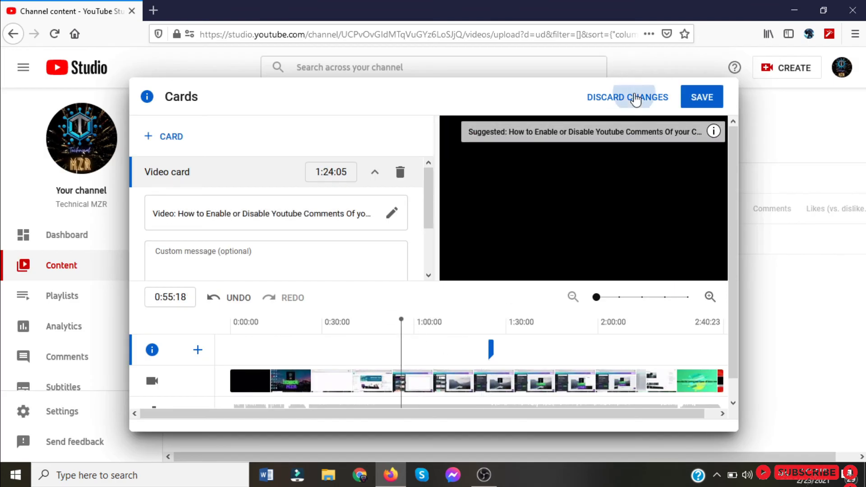
{"action": "left_click", "coordinate": [636, 99]}
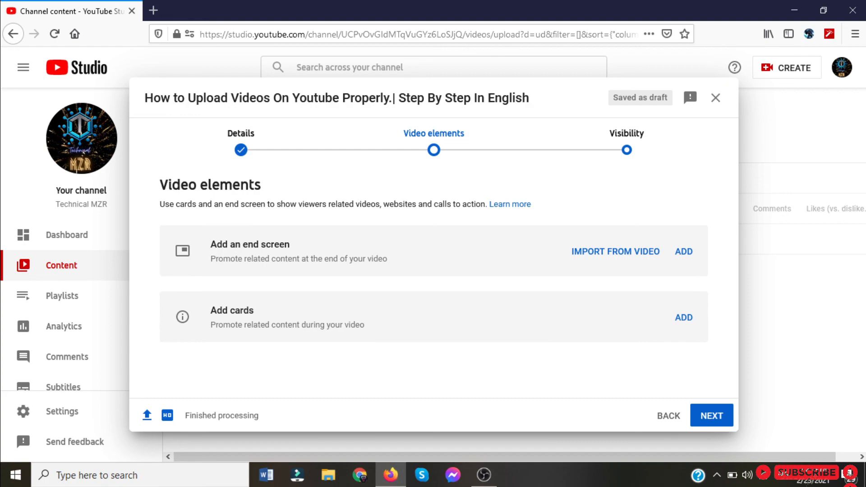
{"action": "double_click", "coordinate": [660, 415]}
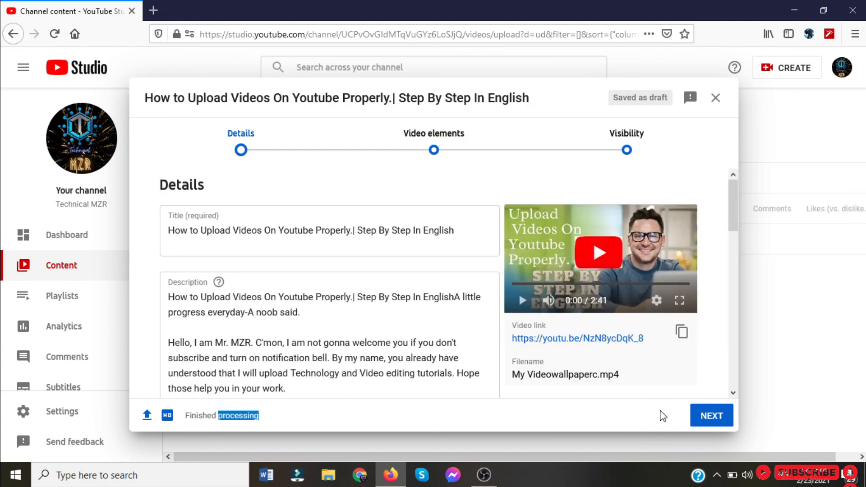